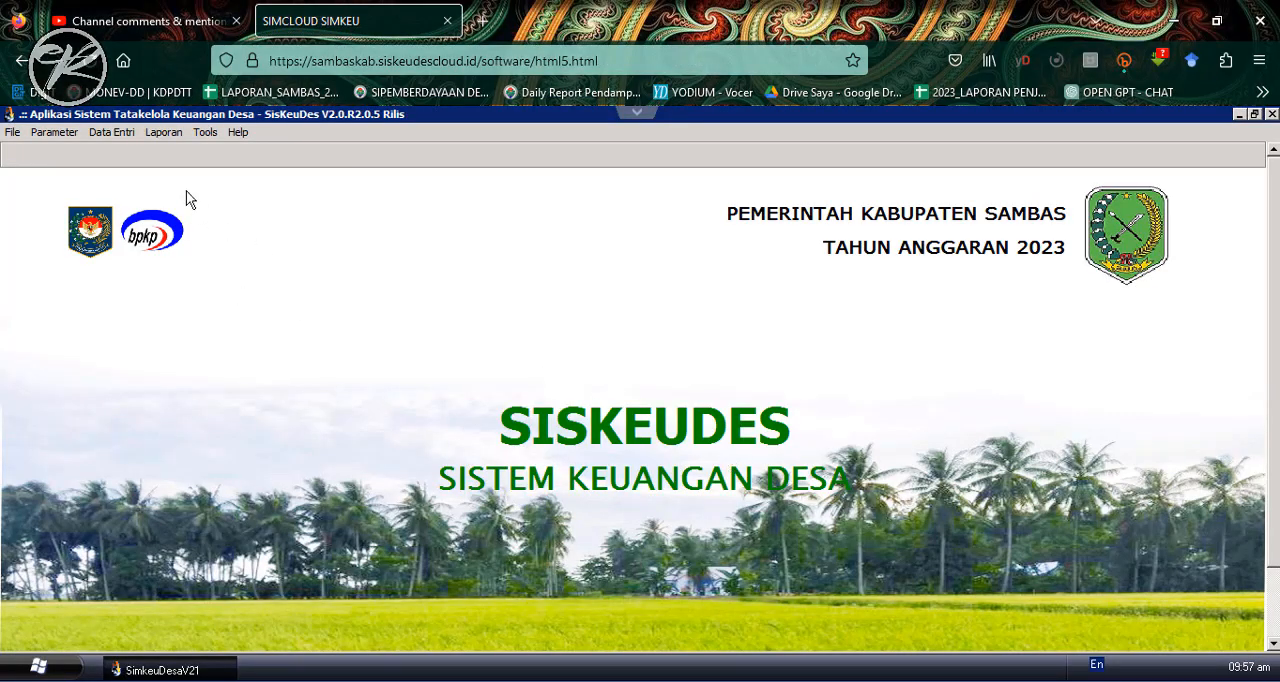
# - Open the expenditure receipt (Bukti Pengeluaran) under the definitive SPP "SPP Defenitif Pengadaan Laptop" in SPP Kegiatan
pyautogui.click(118, 133)
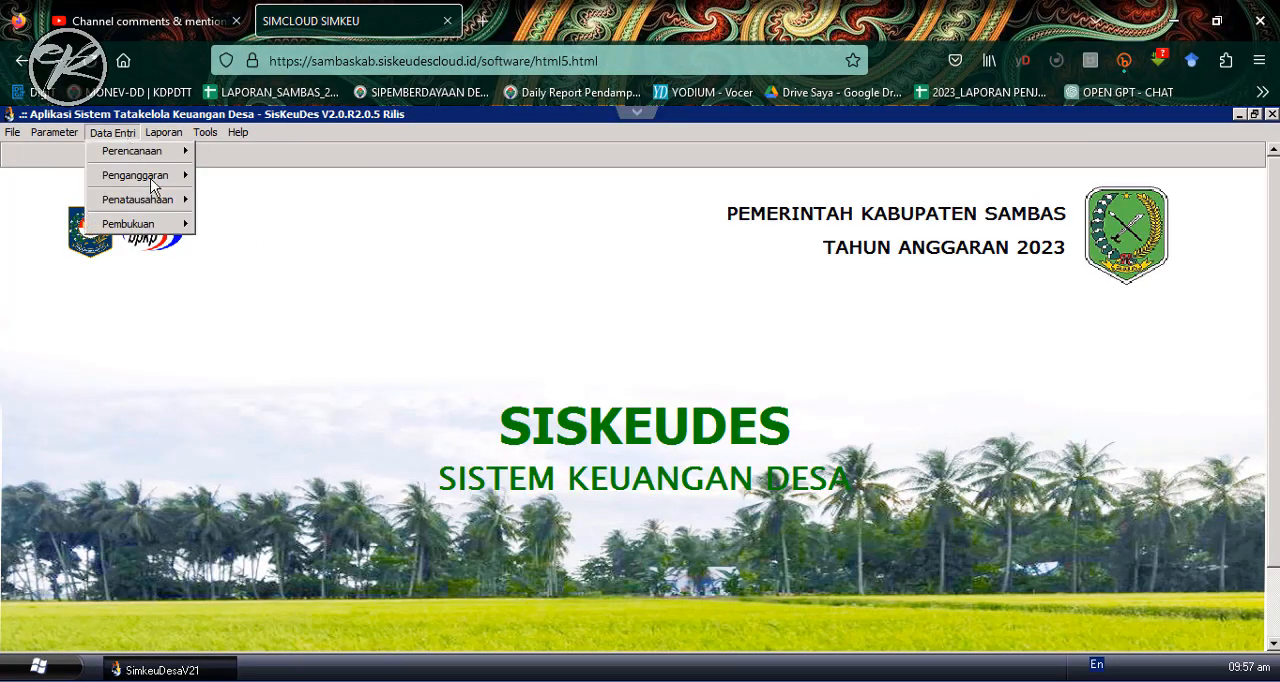
pyautogui.moveTo(166, 206)
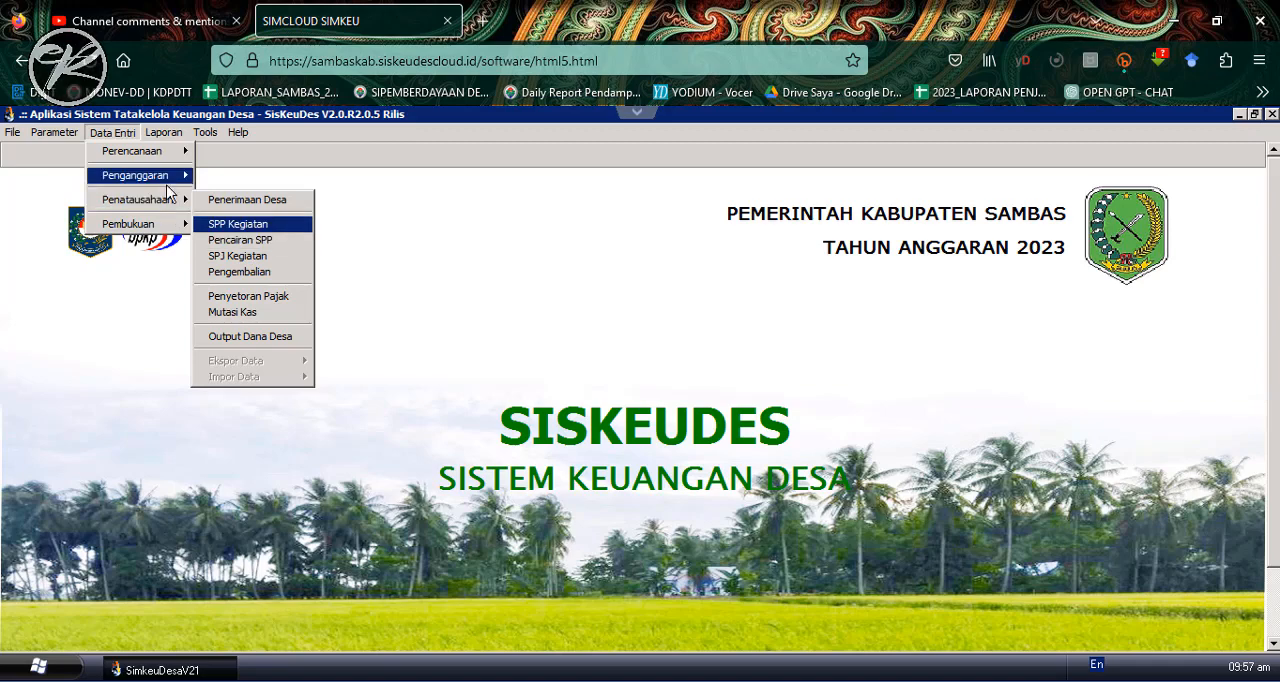
pyautogui.click(248, 221)
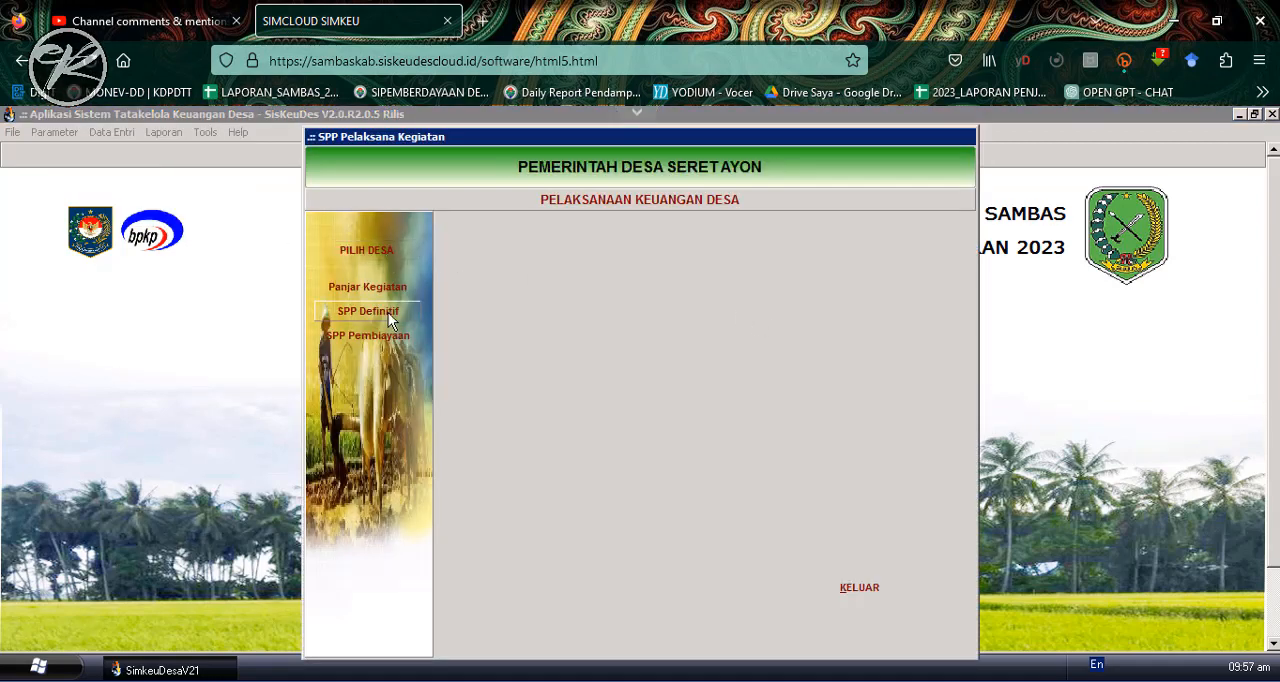
pyautogui.click(390, 314)
pyautogui.moveTo(949, 250); pyautogui.dragTo(950, 368)
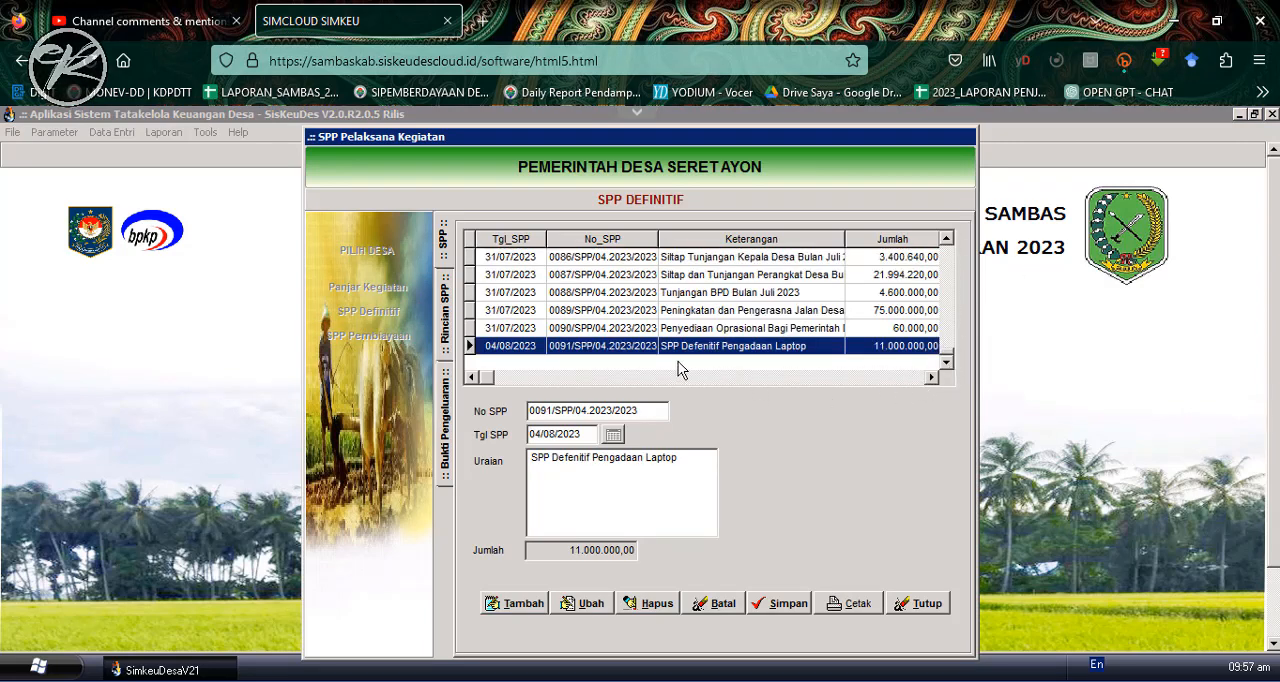
pyautogui.doubleClick(748, 349)
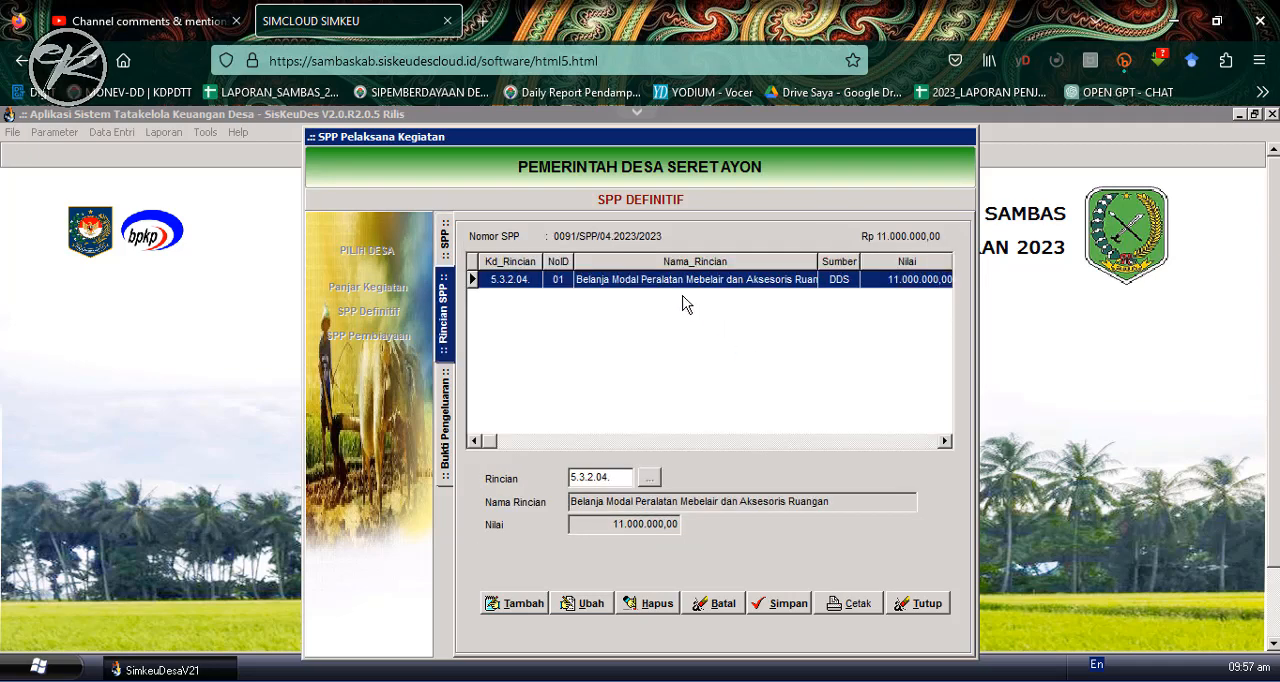
pyautogui.click(450, 412)
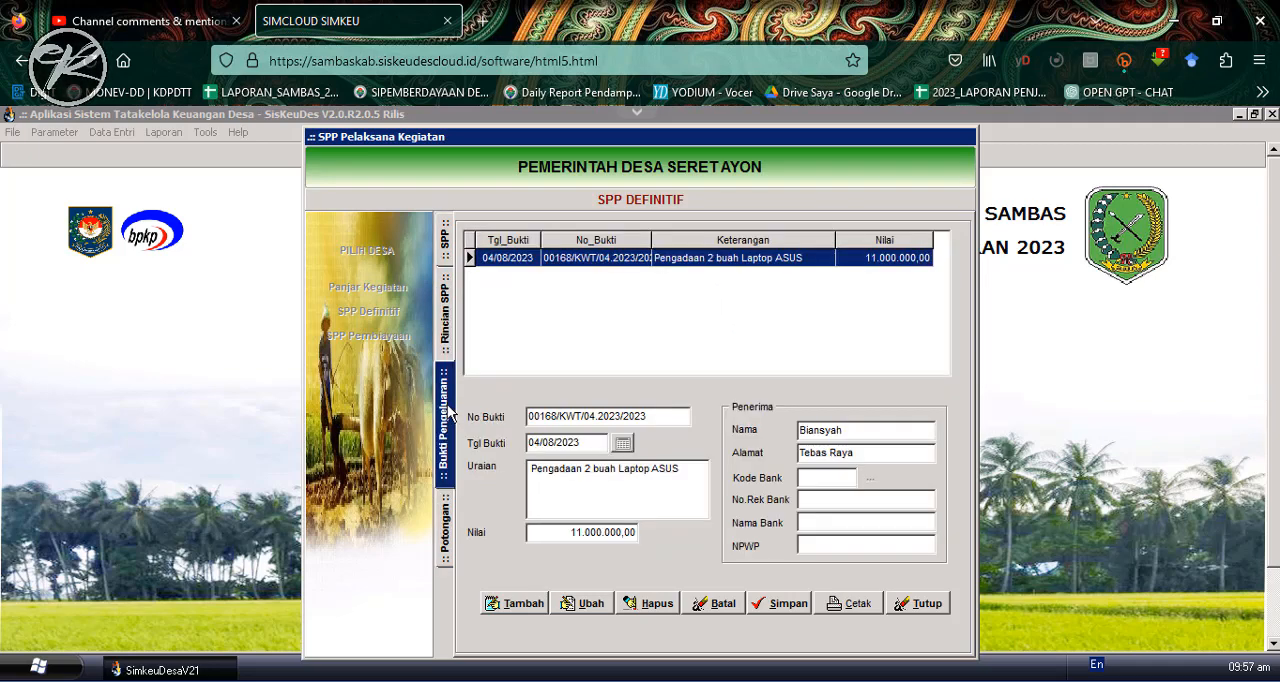
# - Review the print preview of the "Pengadaan 2 buah Laptop ASUS" receipt, including its tax deductions, and close the SPP form
pyautogui.click(848, 603)
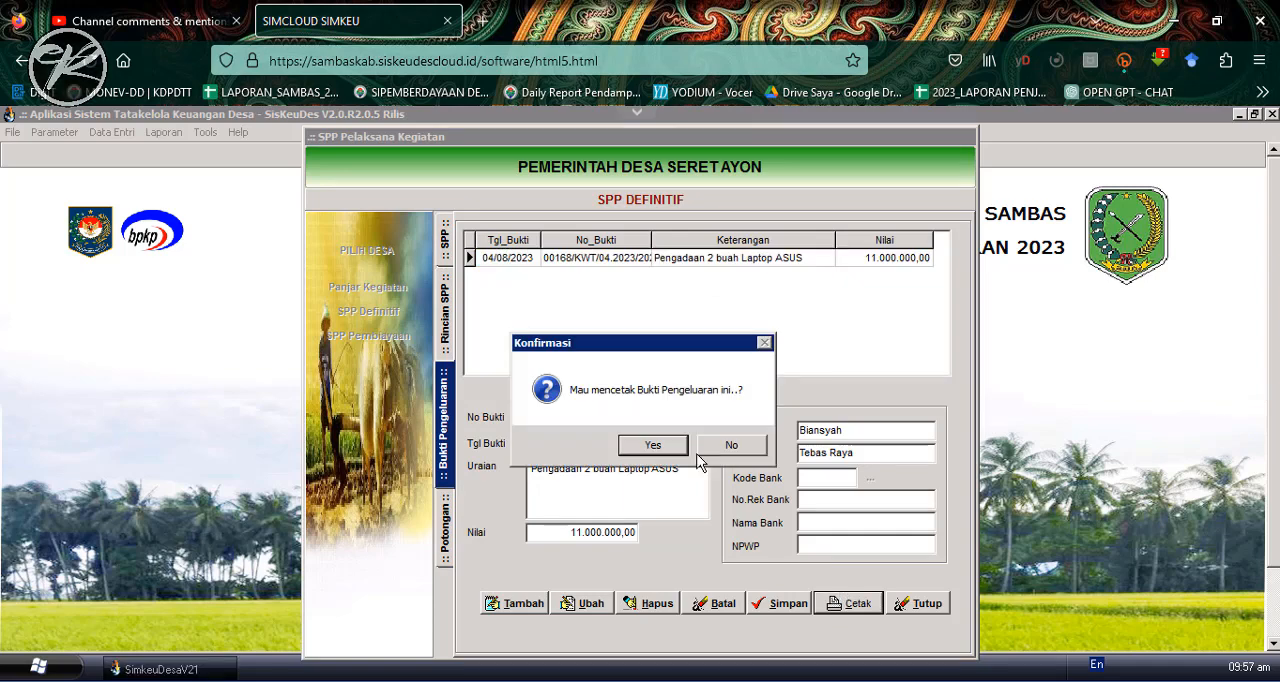
pyautogui.click(651, 446)
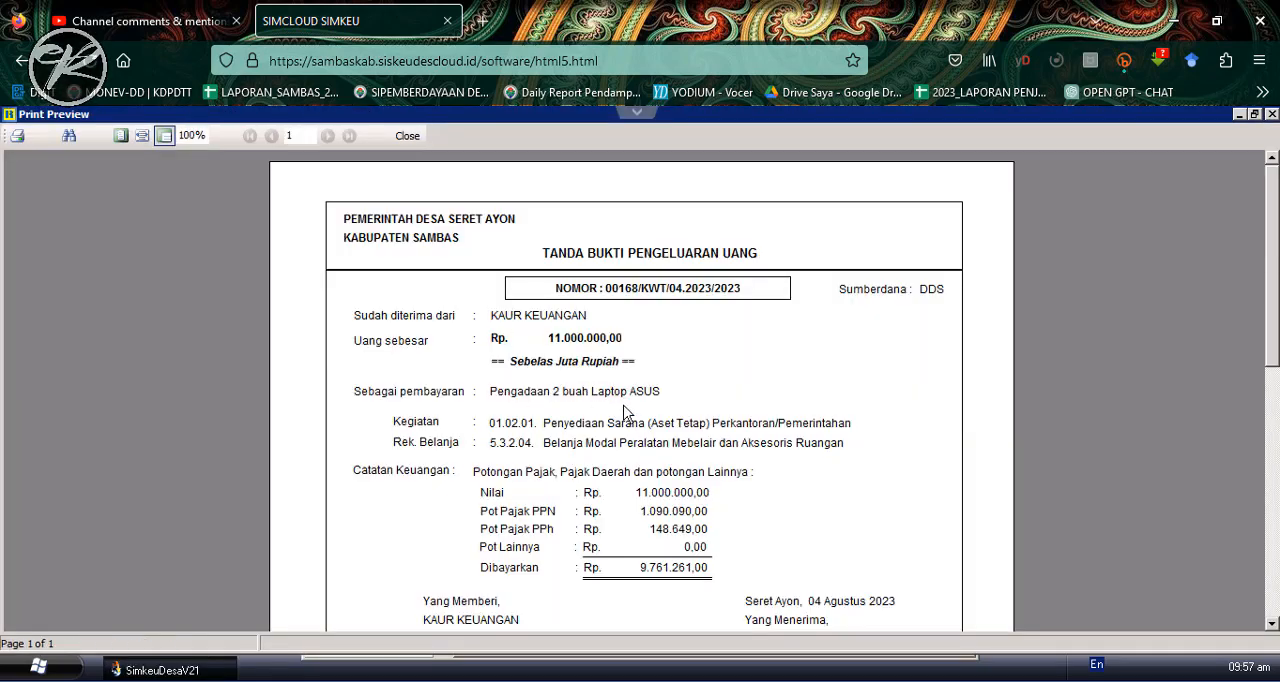
pyautogui.scroll(-1, 676, 470)
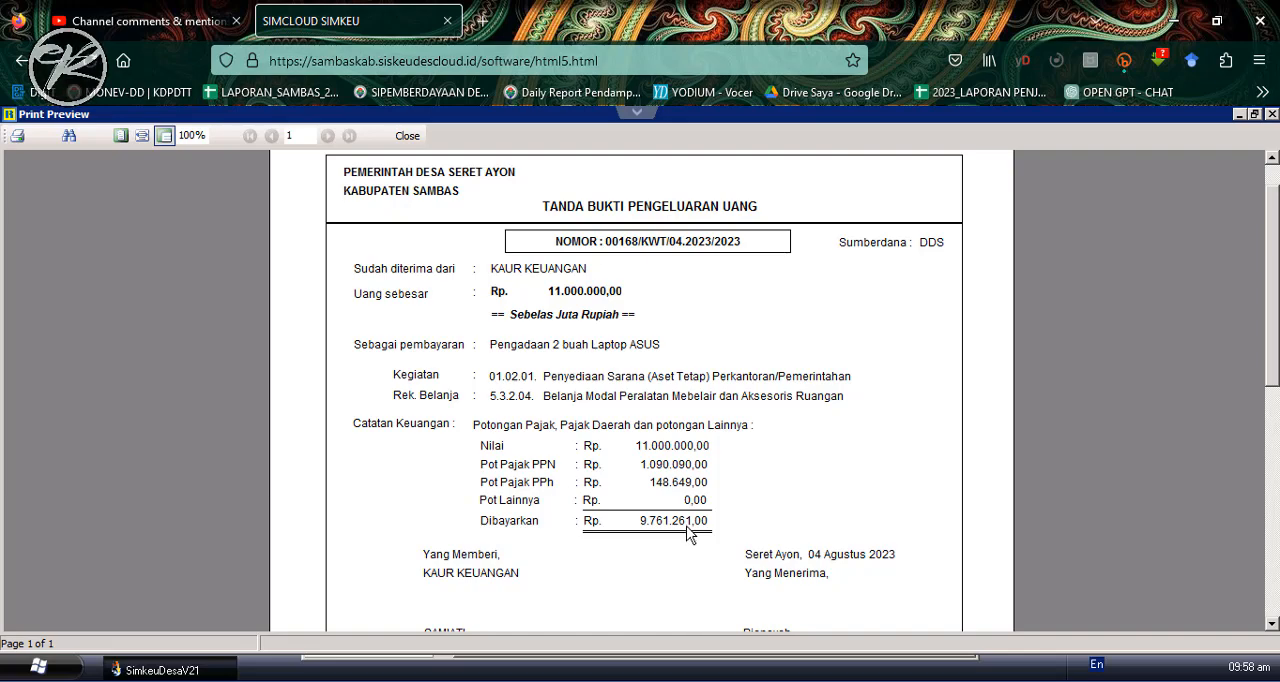
pyautogui.scroll(-2, 665, 530)
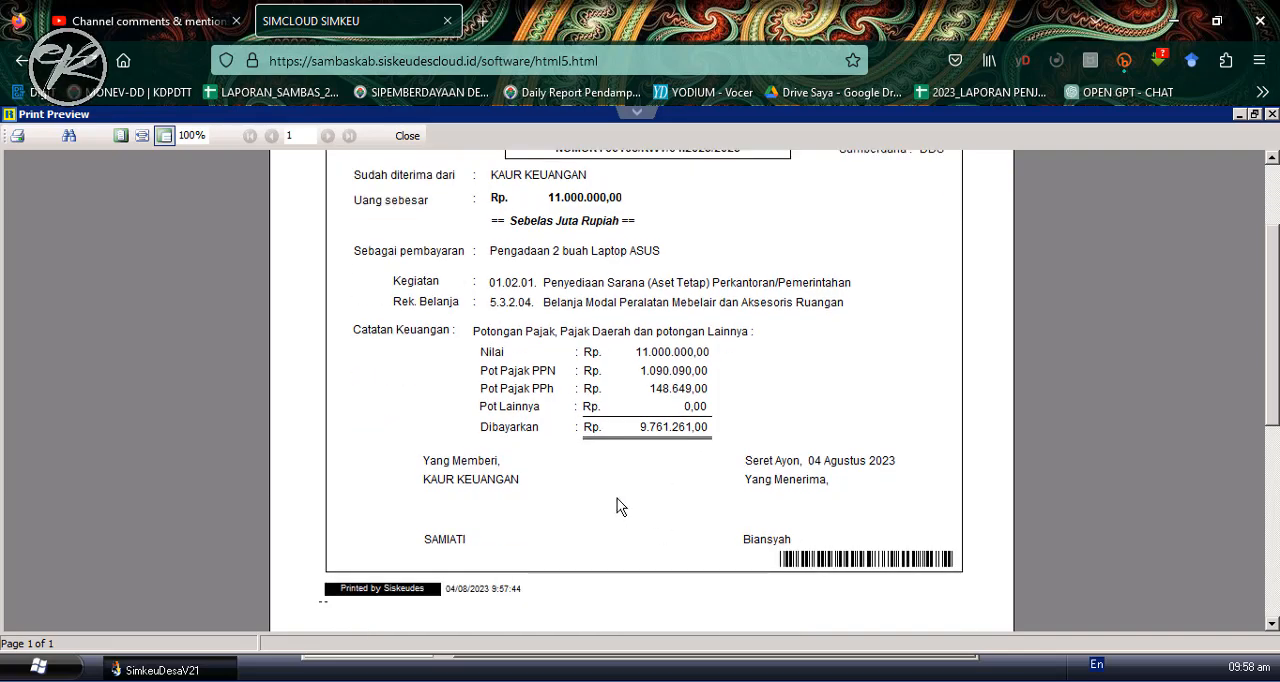
pyautogui.scroll(3, 585, 490)
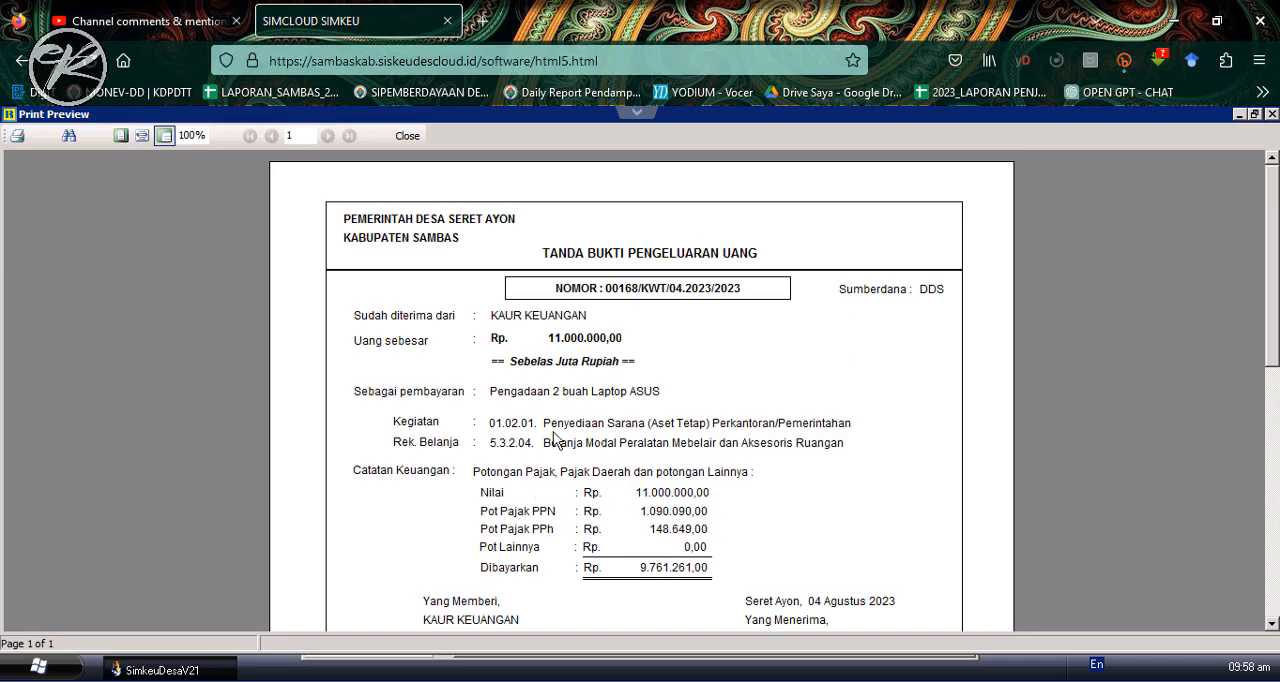
pyautogui.click(411, 135)
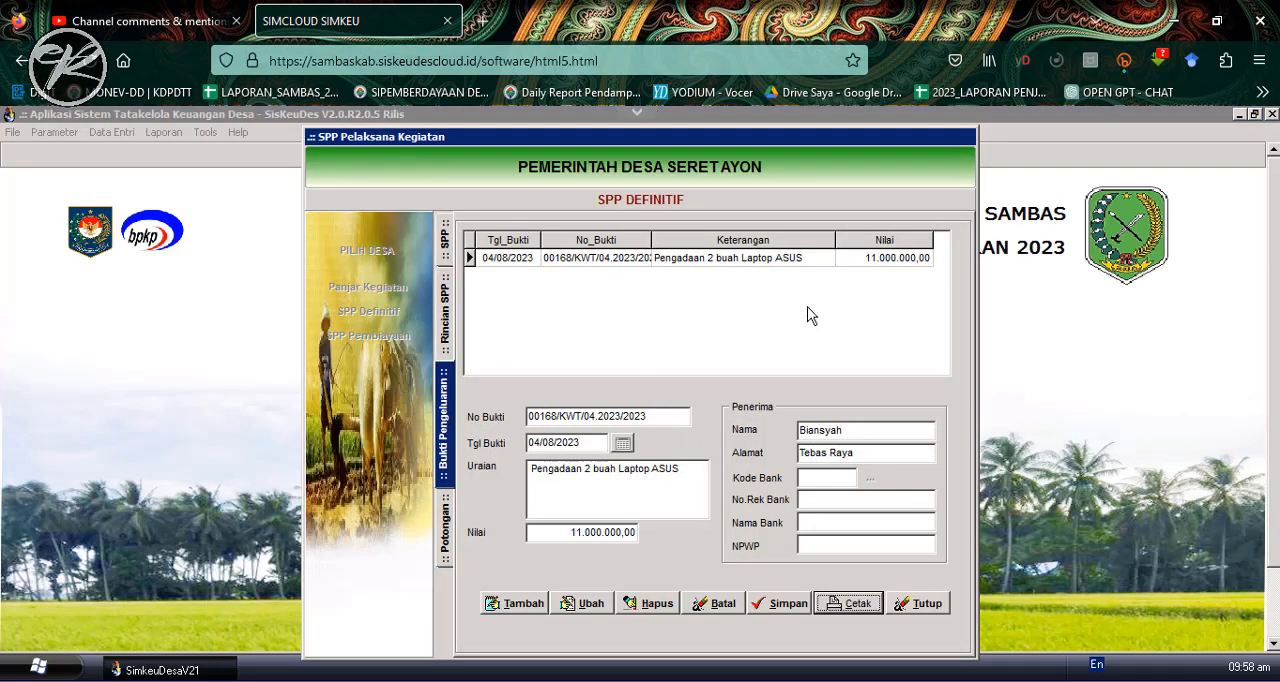
pyautogui.click(920, 604)
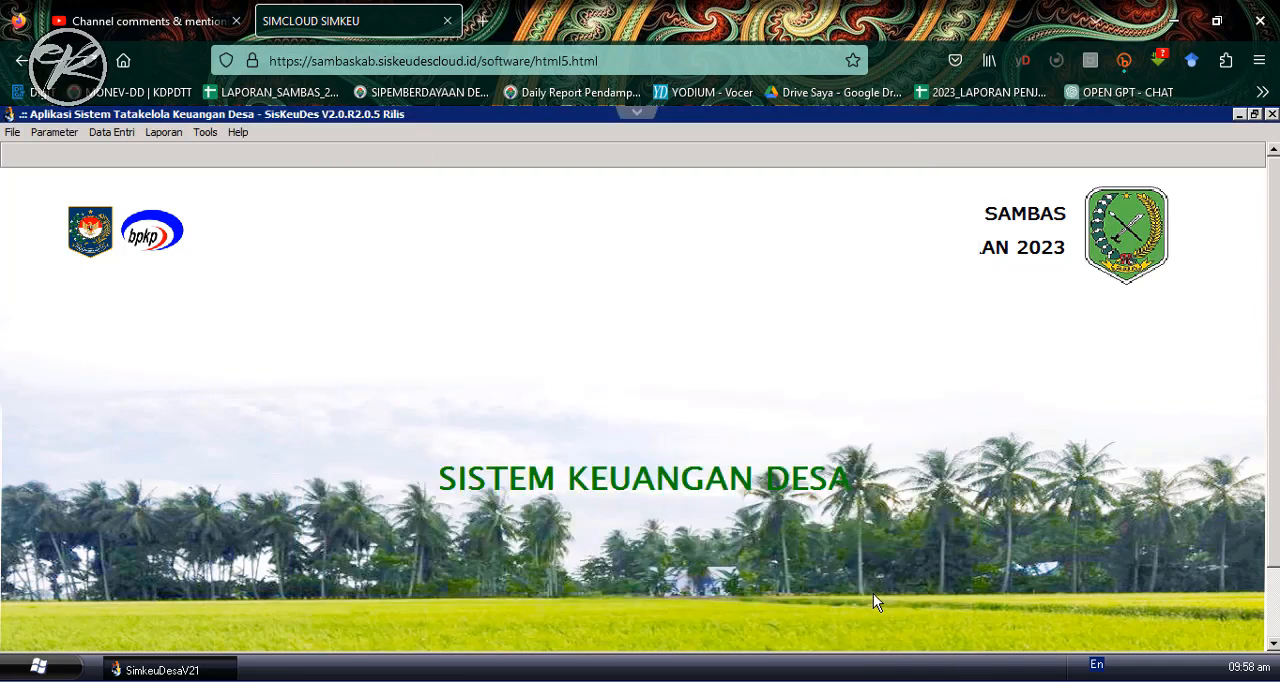
# - Open Pencairan SPP under Penatausahaan and choose Pemerintah Desa Seret Ayon as the village
pyautogui.click(116, 134)
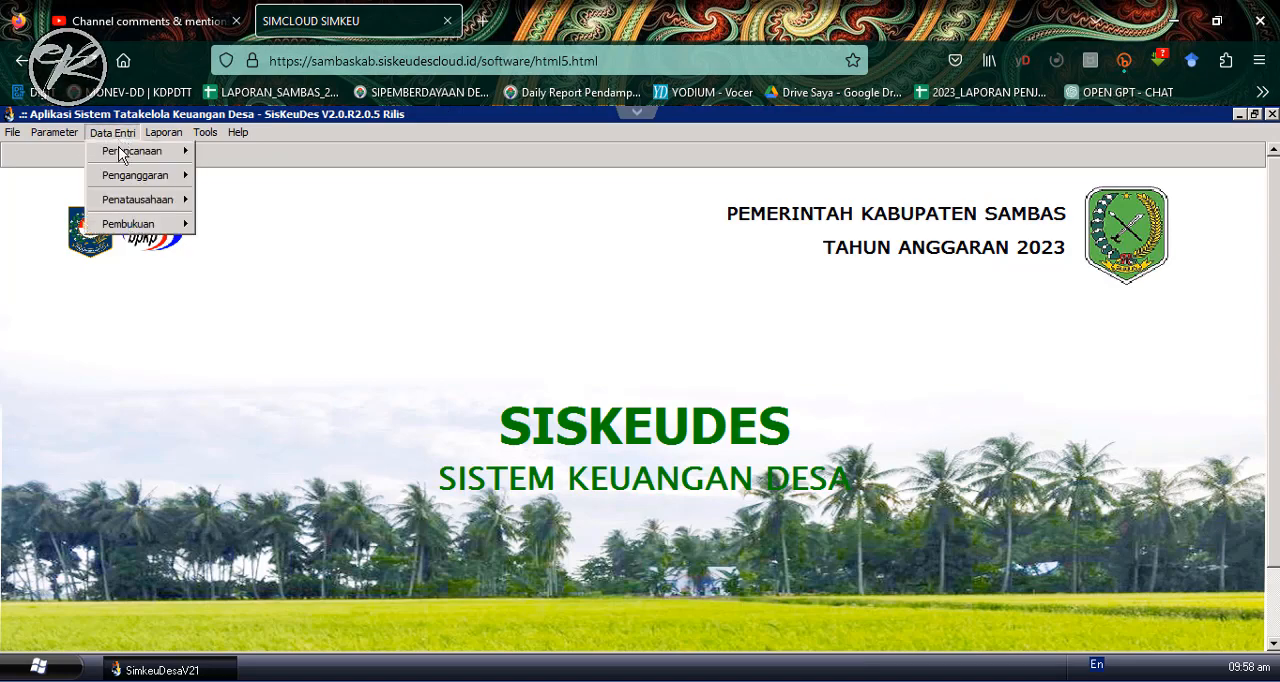
pyautogui.moveTo(148, 205)
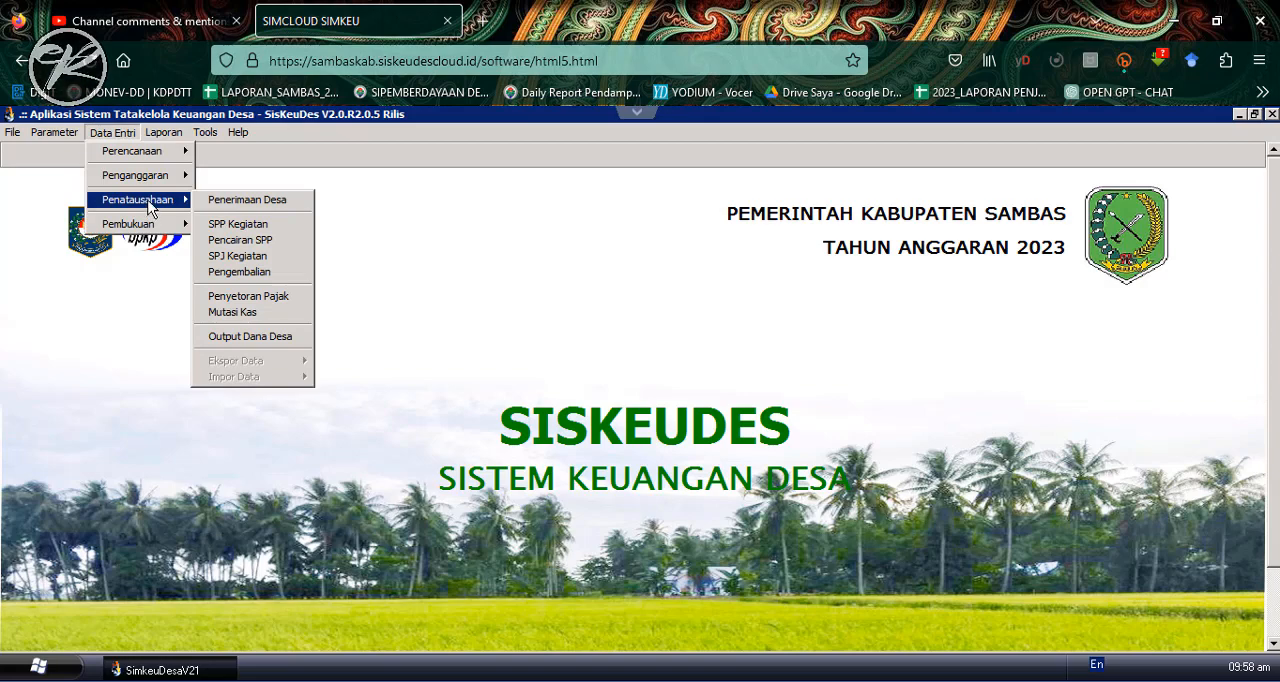
pyautogui.click(249, 241)
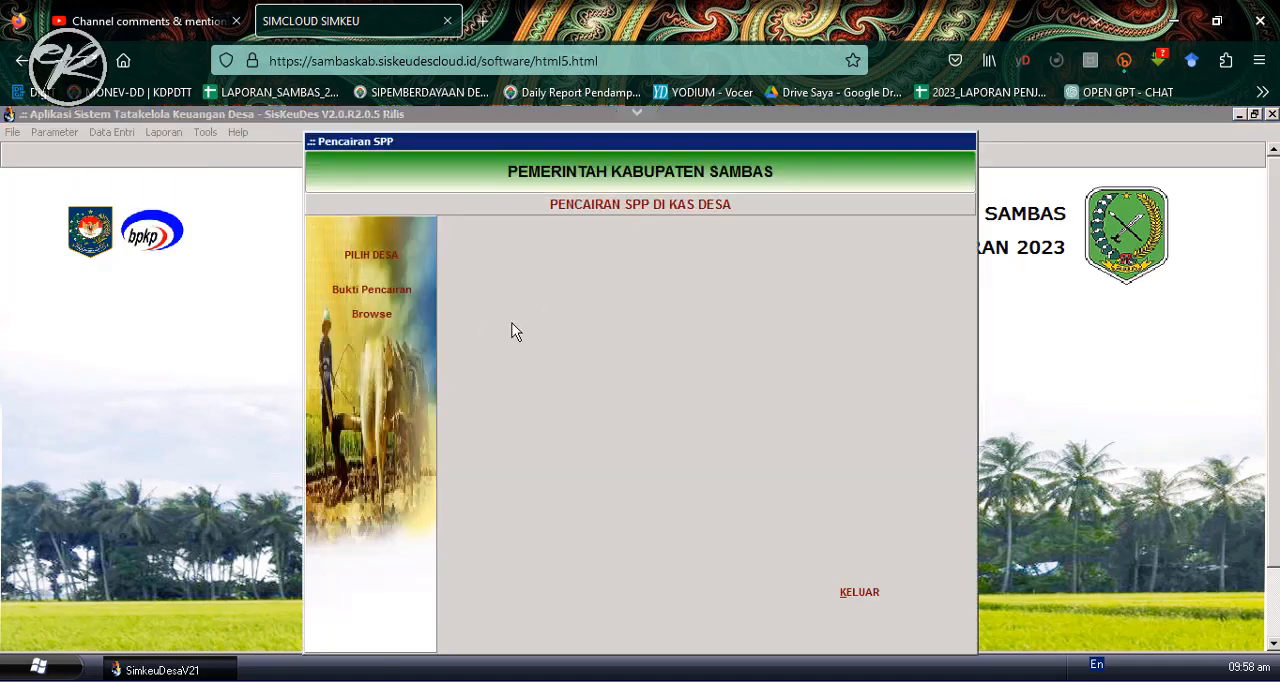
pyautogui.click(371, 255)
pyautogui.doubleClick(636, 318)
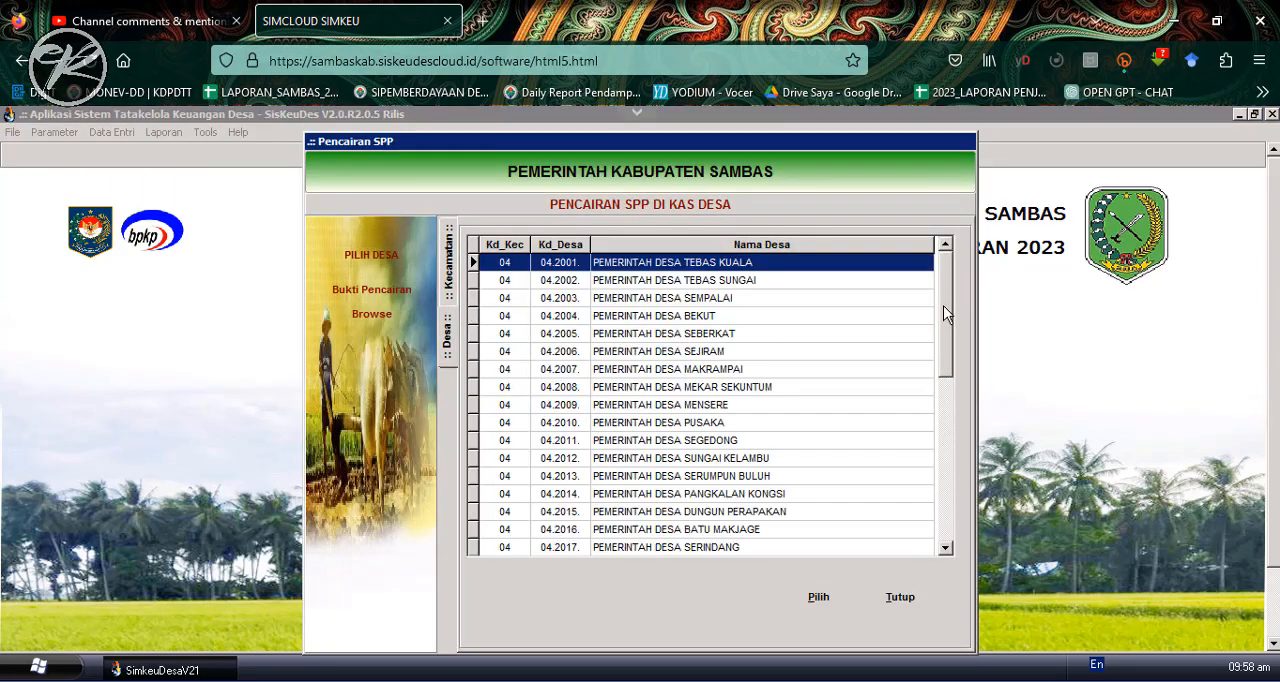
pyautogui.click(952, 424)
pyautogui.doubleClick(714, 549)
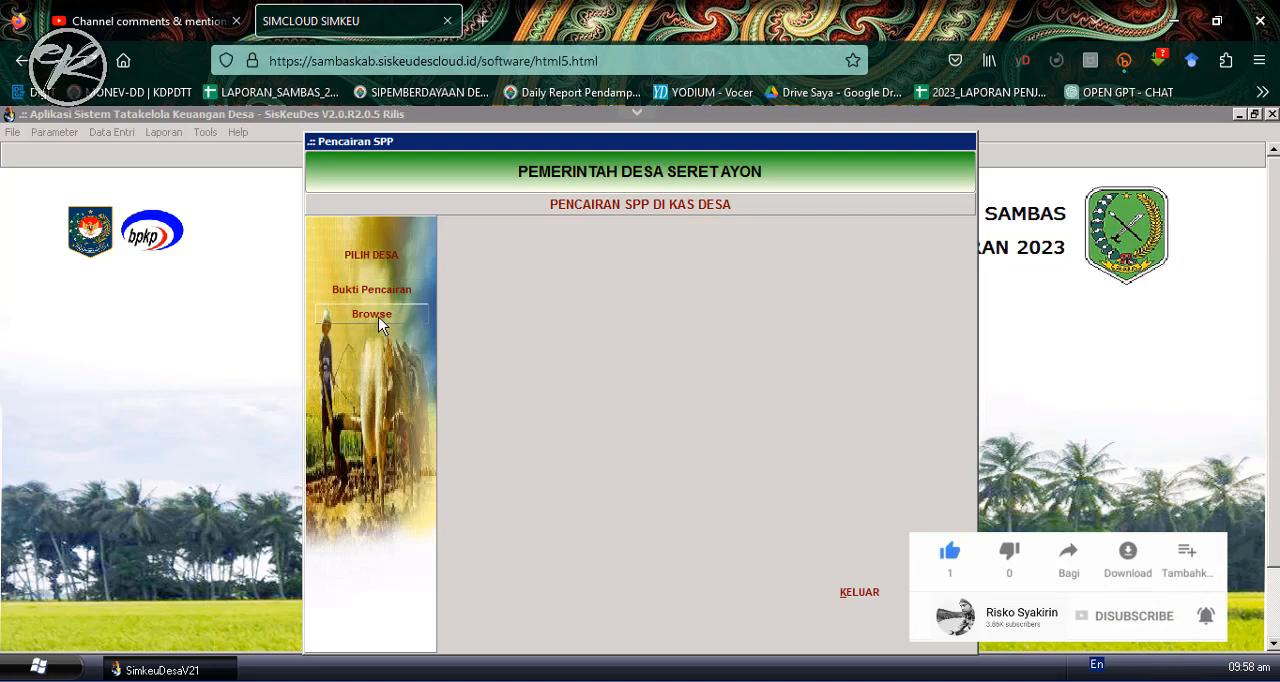
# - Delete the disbursement proof (Bukti Pencairan) of the disbursed "SPP Defenitif Pengadaan Laptop" and exit the Pencairan SPP form
pyautogui.click(371, 315)
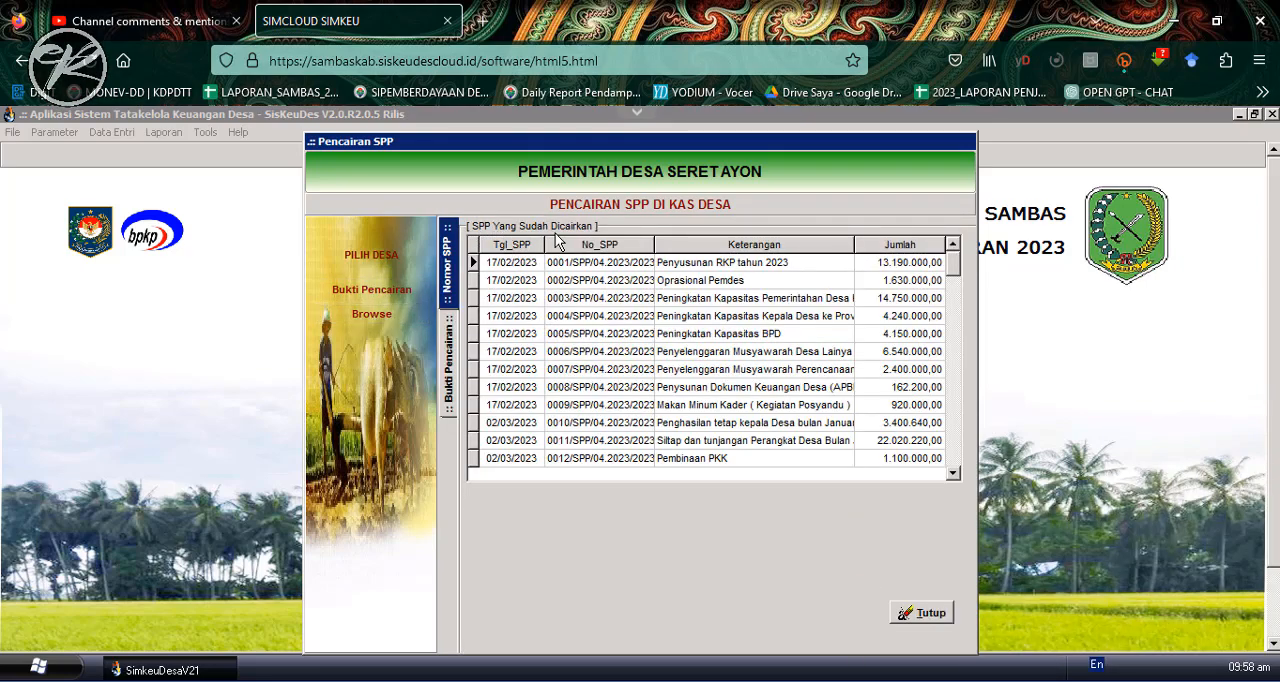
pyautogui.moveTo(957, 270); pyautogui.dragTo(951, 482)
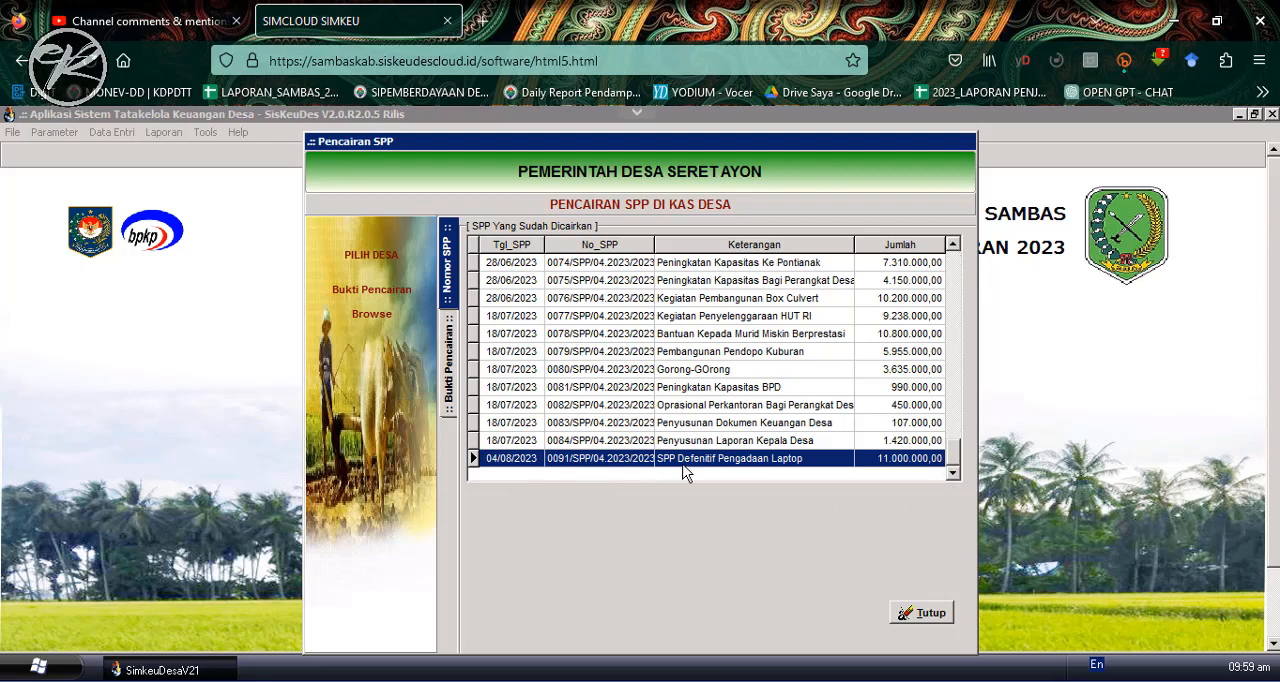
pyautogui.doubleClick(742, 466)
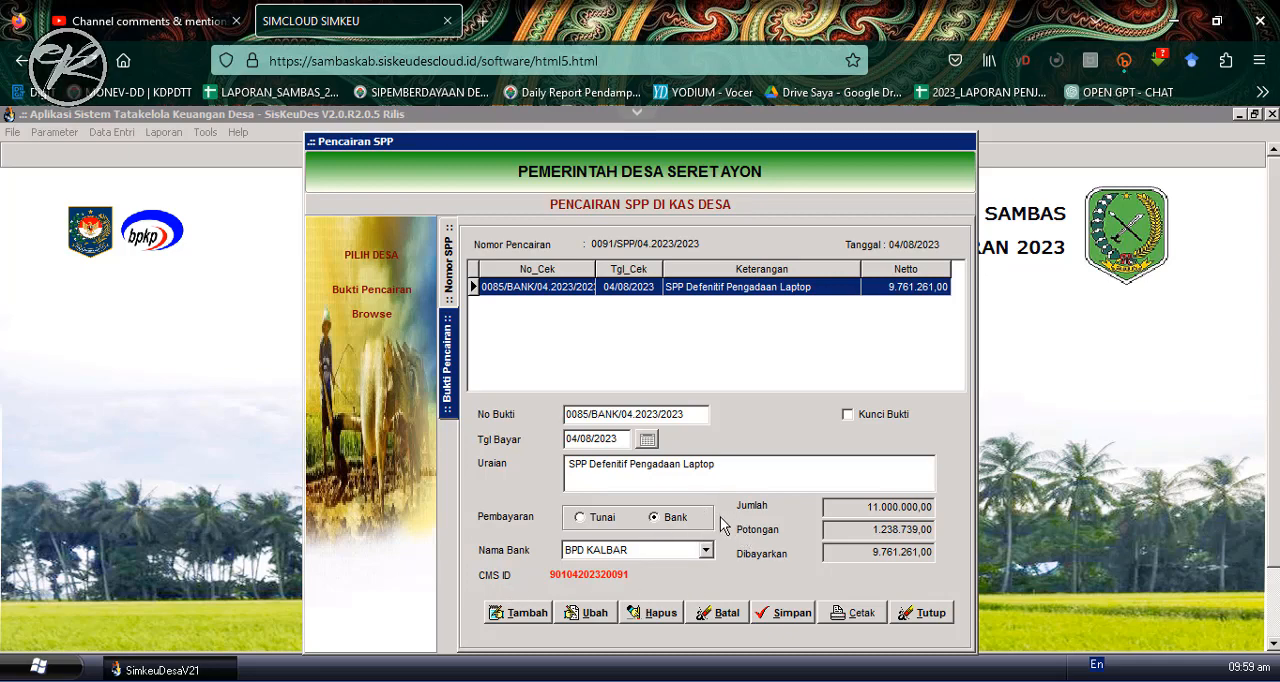
pyautogui.click(657, 614)
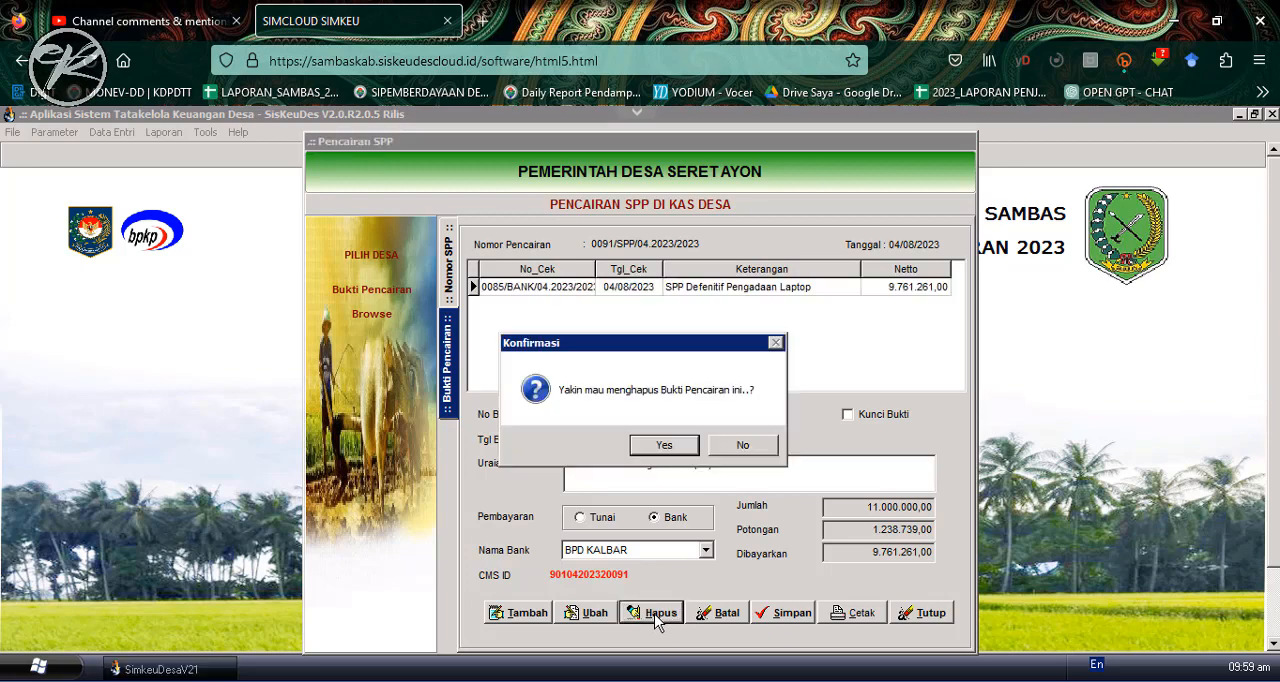
pyautogui.click(660, 446)
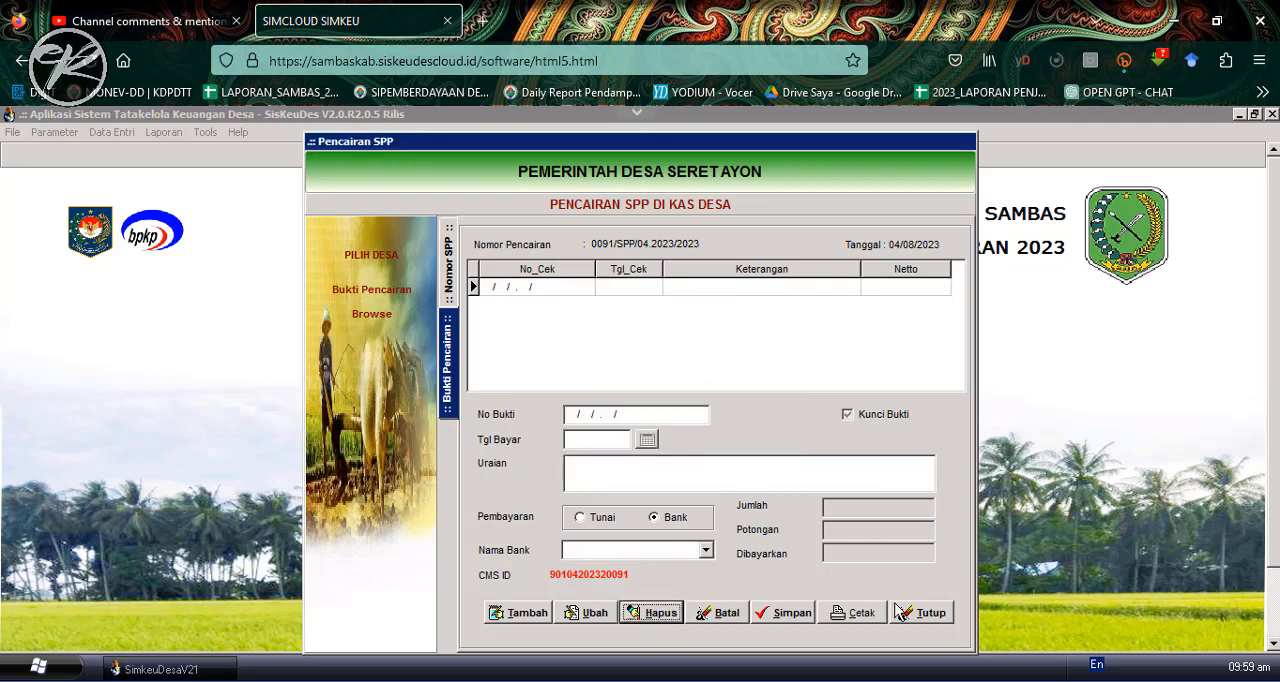
pyautogui.click(924, 616)
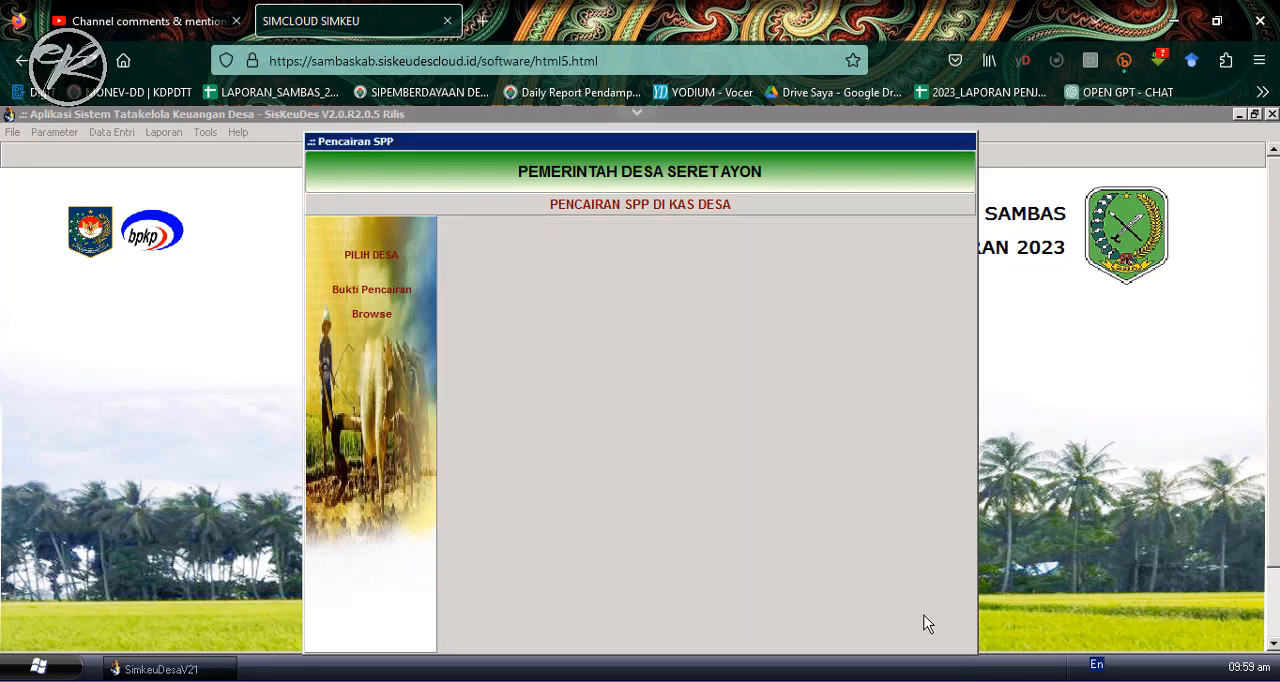
pyautogui.click(874, 593)
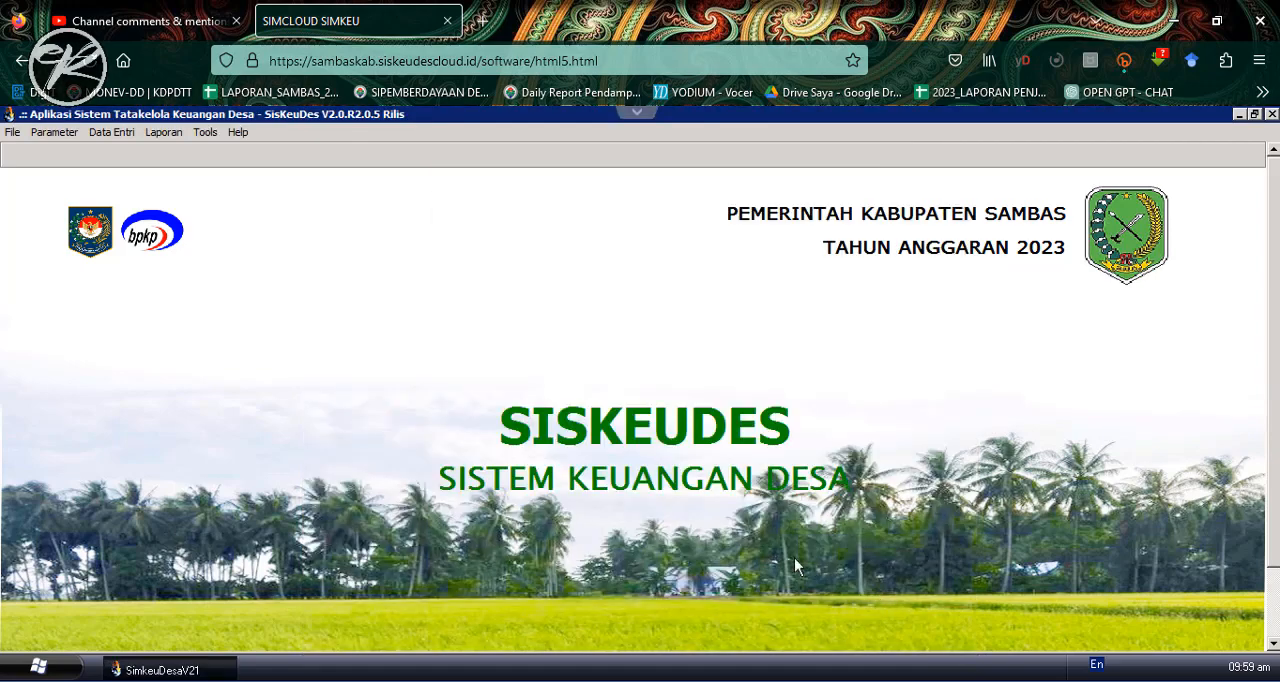
# - In SPP Kegiatan, open the definitive SPP for "Pengadaan Laptop" and go through its 5.3.2.04. spending detail to the expenditure receipts
pyautogui.click(111, 132)
pyautogui.moveTo(150, 199)
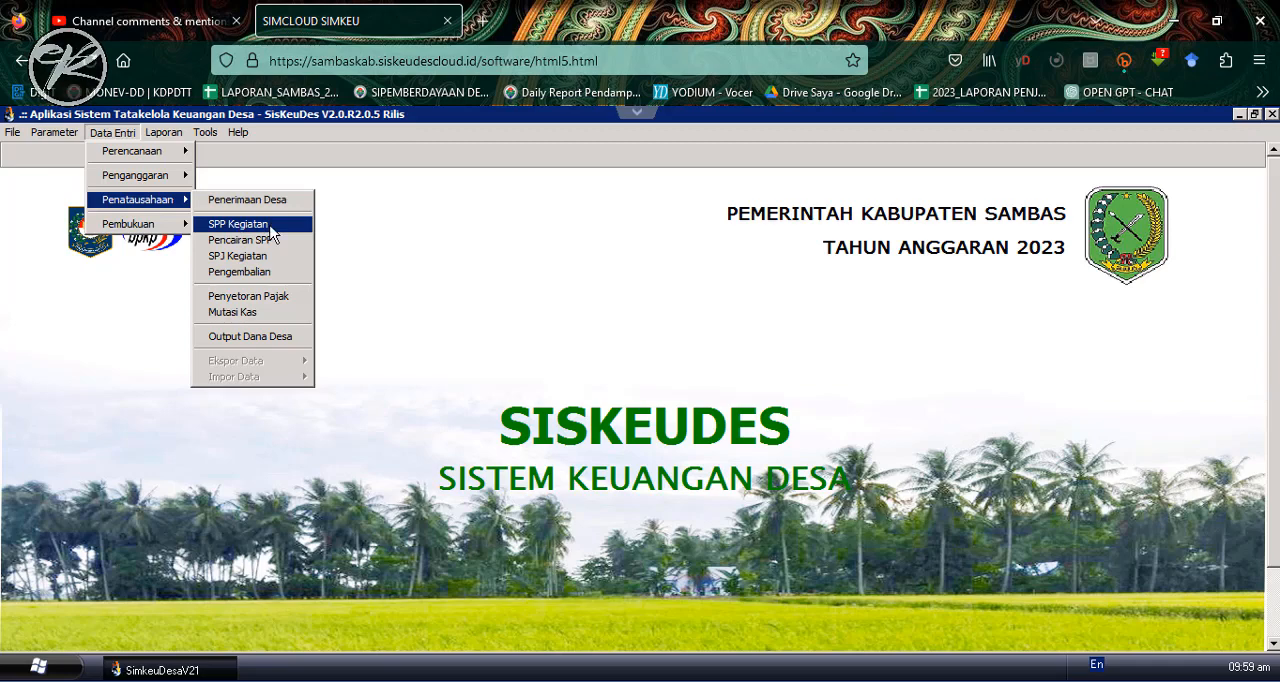
pyautogui.click(237, 225)
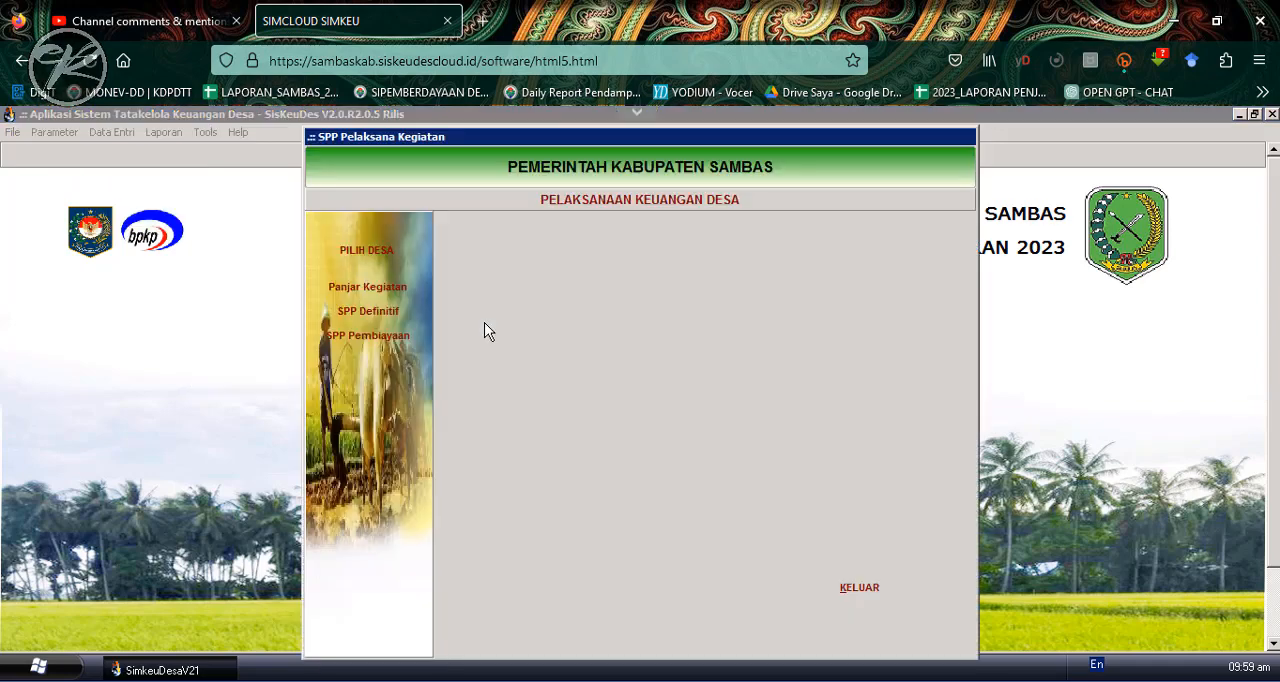
pyautogui.click(370, 312)
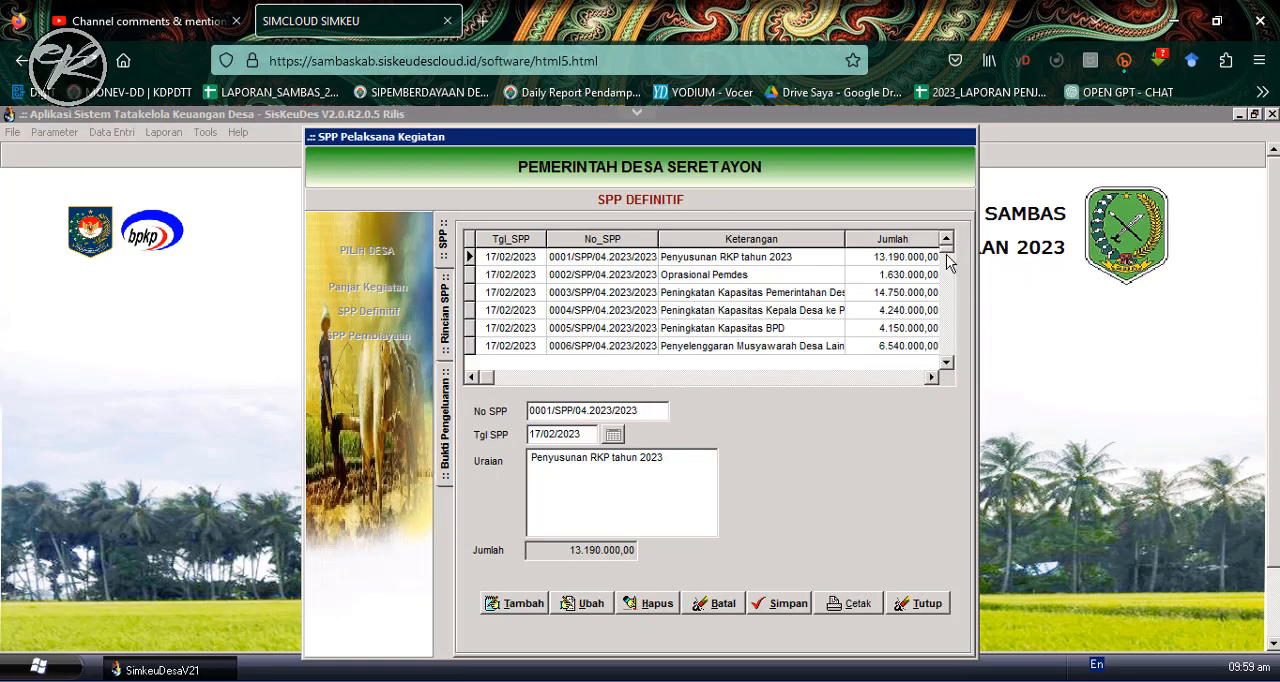
pyautogui.moveTo(947, 249); pyautogui.dragTo(948, 376)
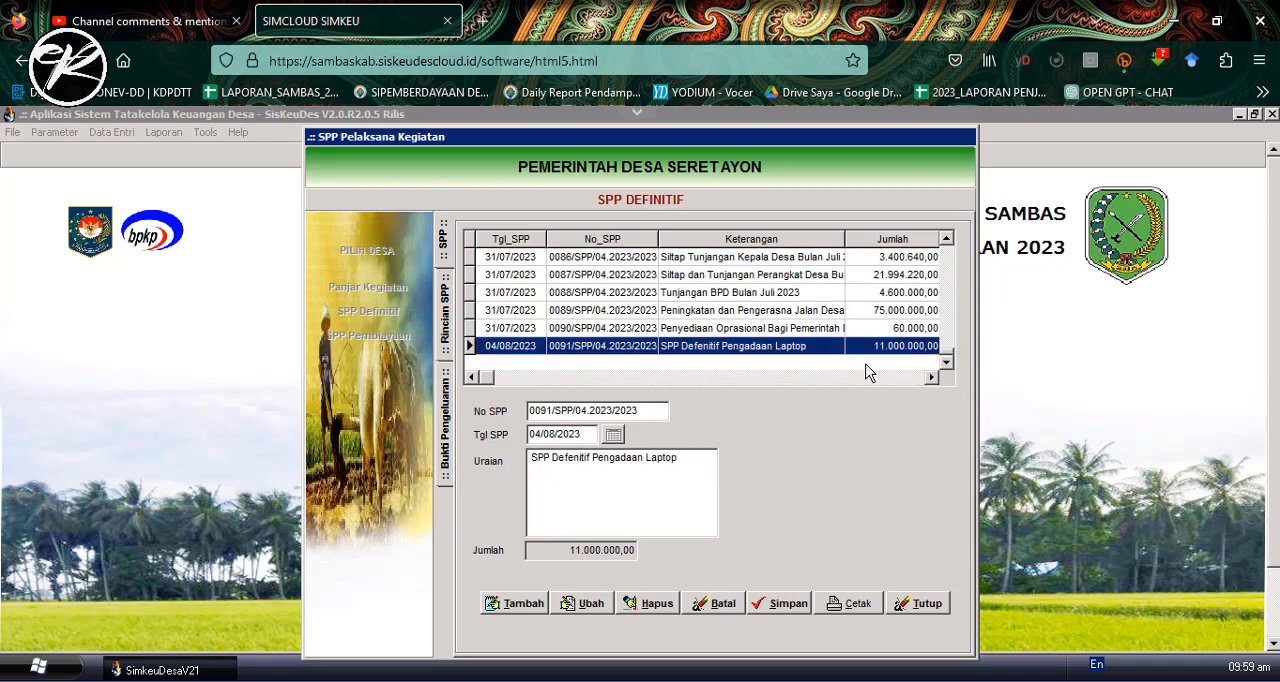
pyautogui.doubleClick(706, 349)
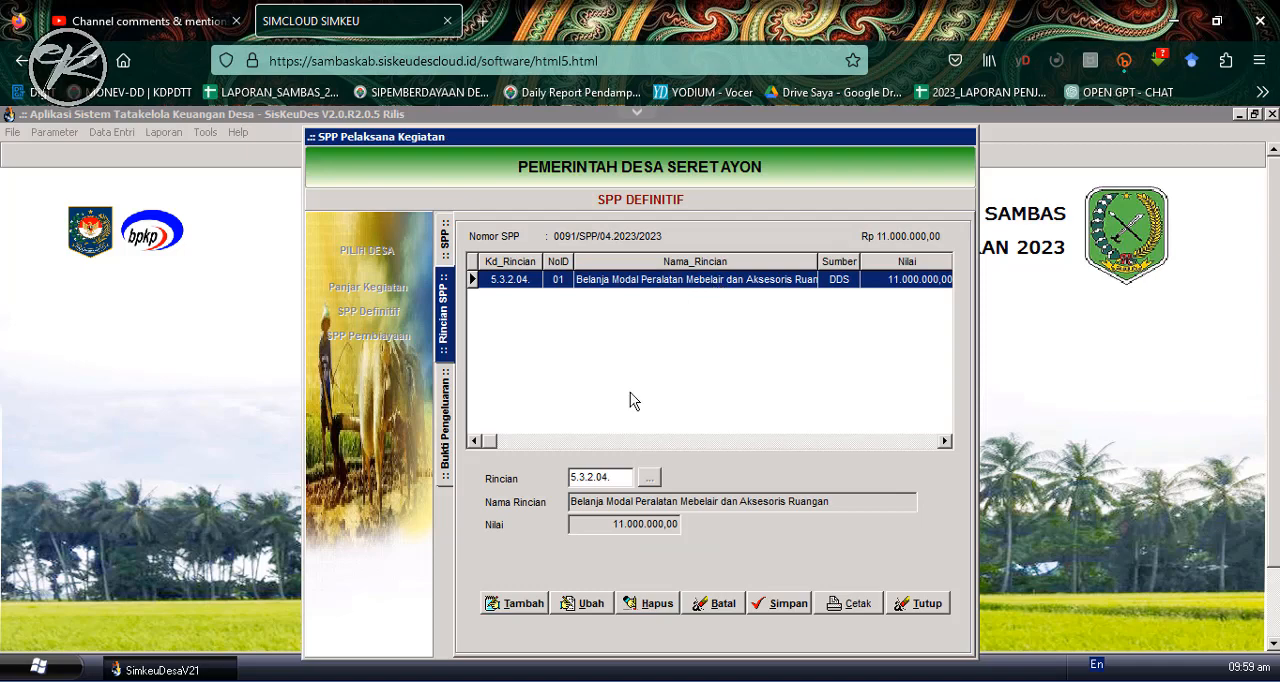
pyautogui.doubleClick(661, 283)
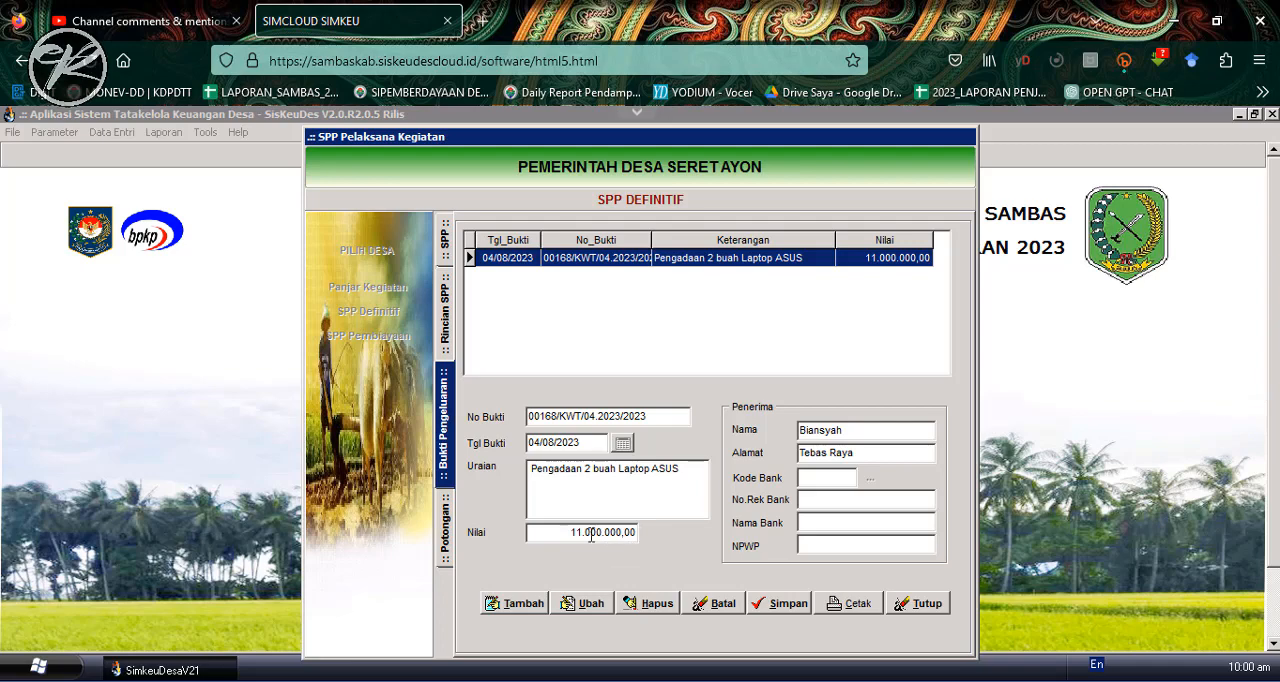
# - Set the Nilai of the "Pengadaan 2 buah Laptop ASUS" receipt to 10.000.000 and save it
pyautogui.click(589, 608)
pyautogui.click(578, 534)
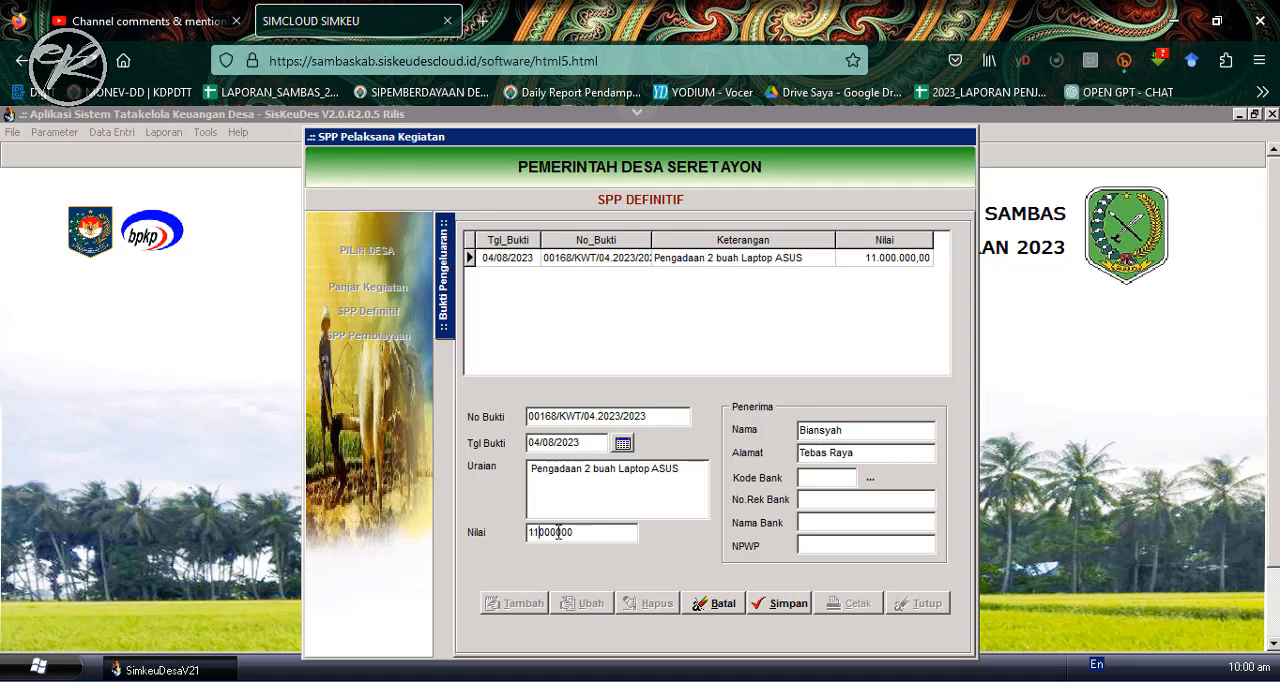
pyautogui.press('BackSpace')
pyautogui.click(787, 604)
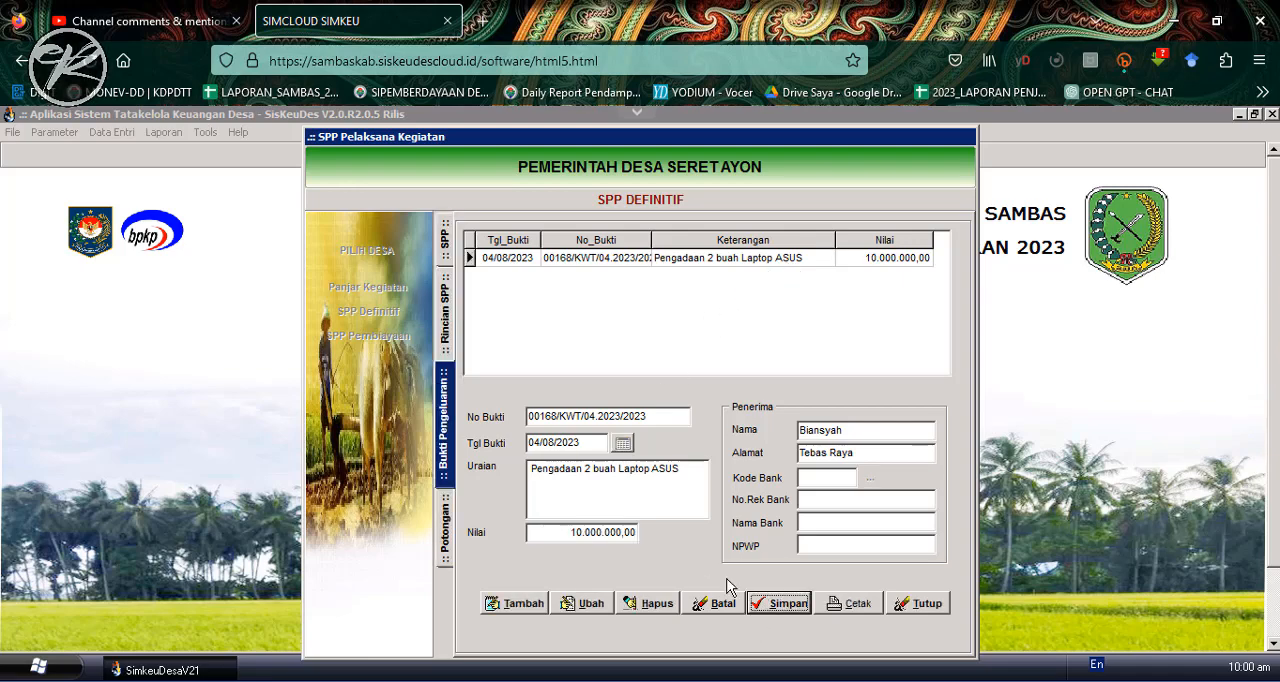
# - Open the laptop receipt's tax deductions, recalculate Potongan Pajak PPN Pusat at 11% to a Nilai of 990.991,00, and save it
pyautogui.doubleClick(726, 260)
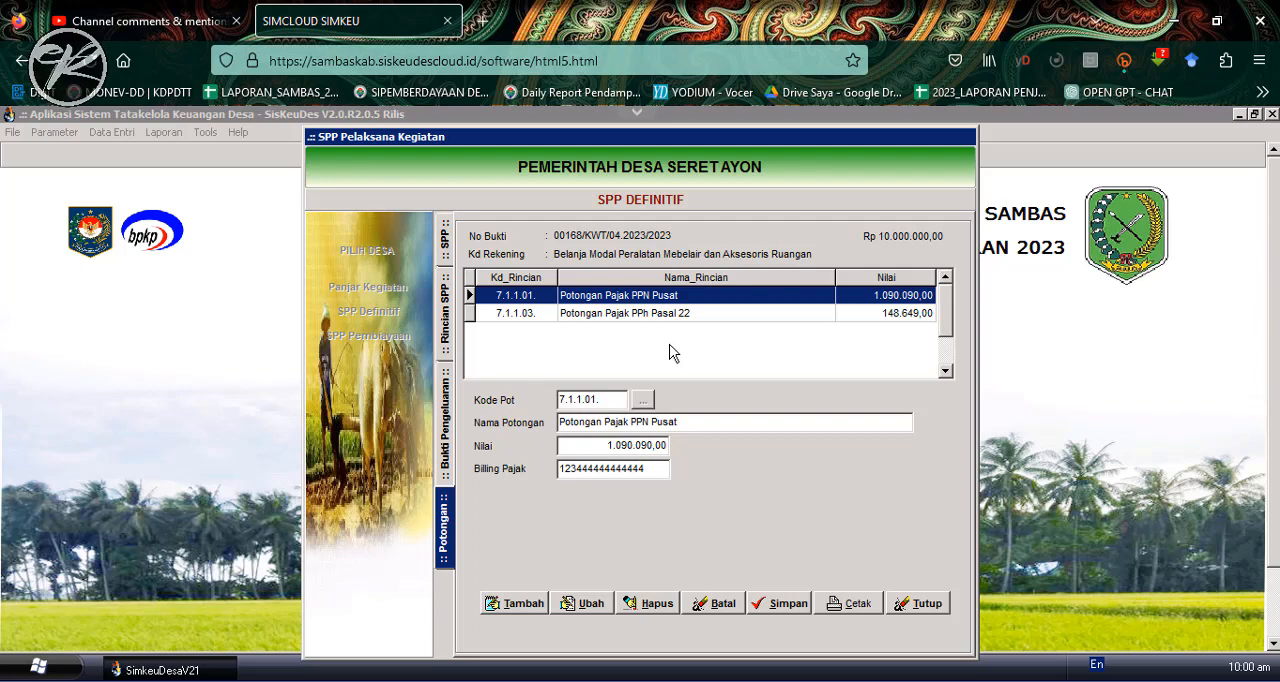
pyautogui.click(625, 313)
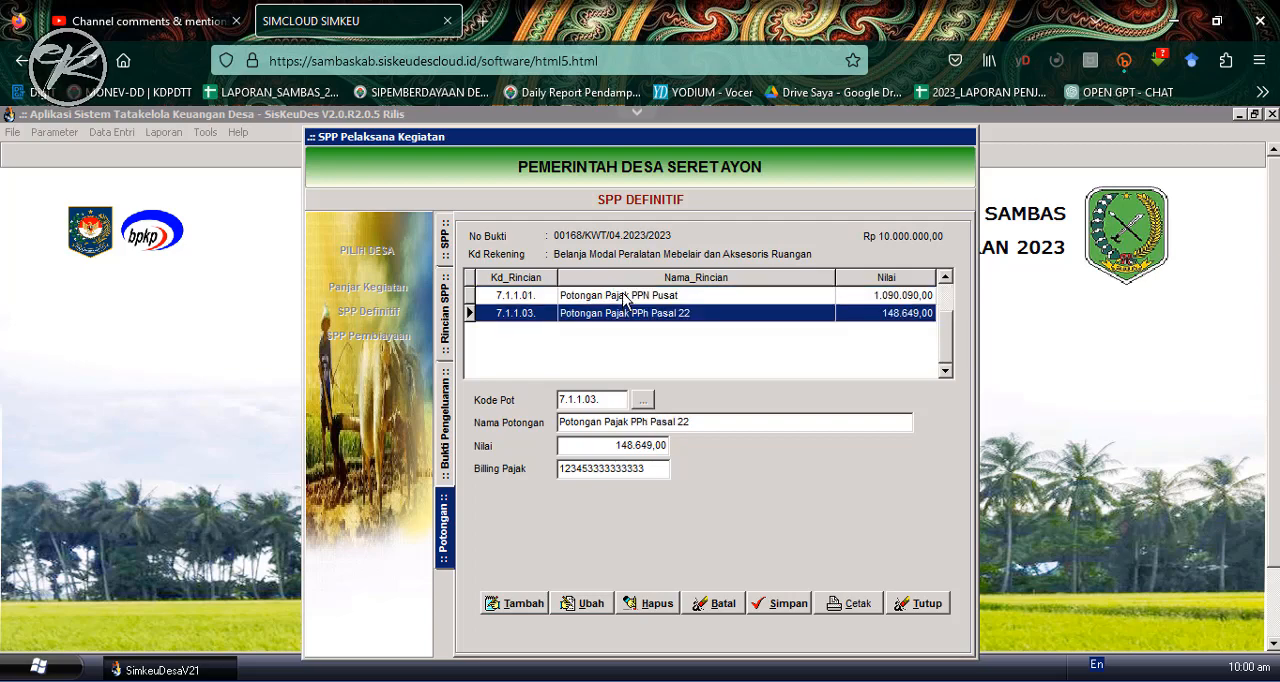
pyautogui.click(623, 297)
pyautogui.click(619, 313)
pyautogui.click(620, 297)
pyautogui.click(619, 313)
pyautogui.click(621, 298)
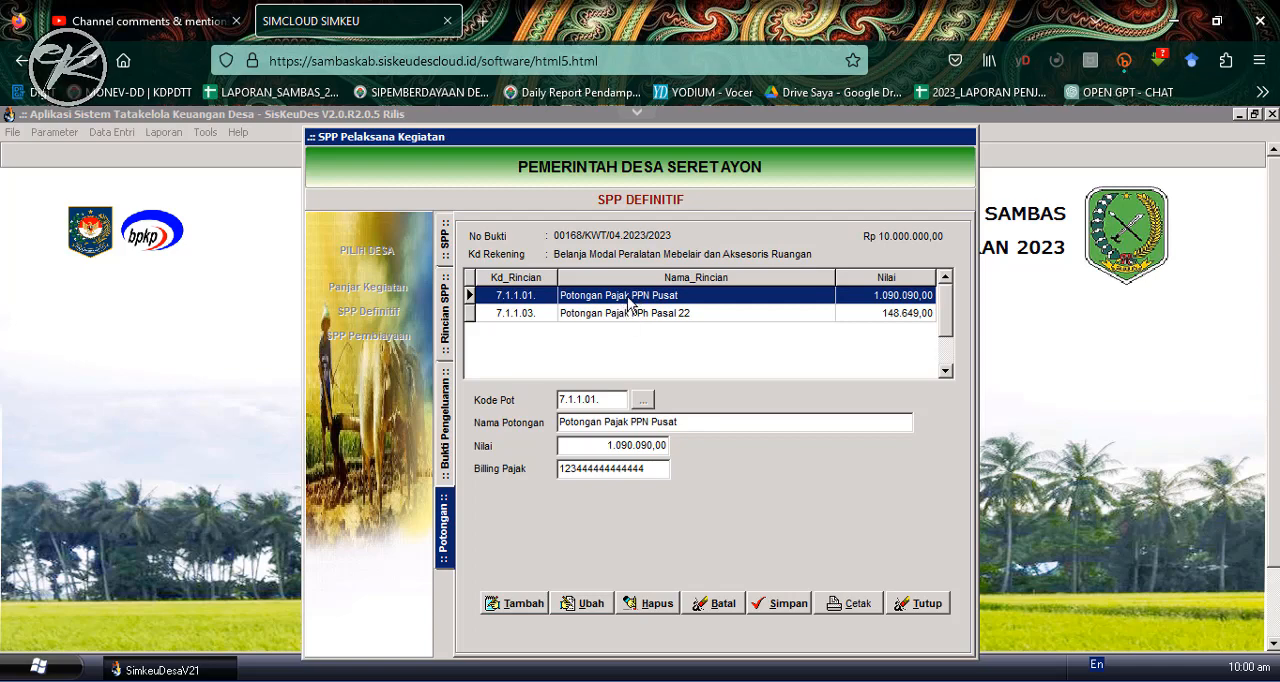
pyautogui.click(585, 610)
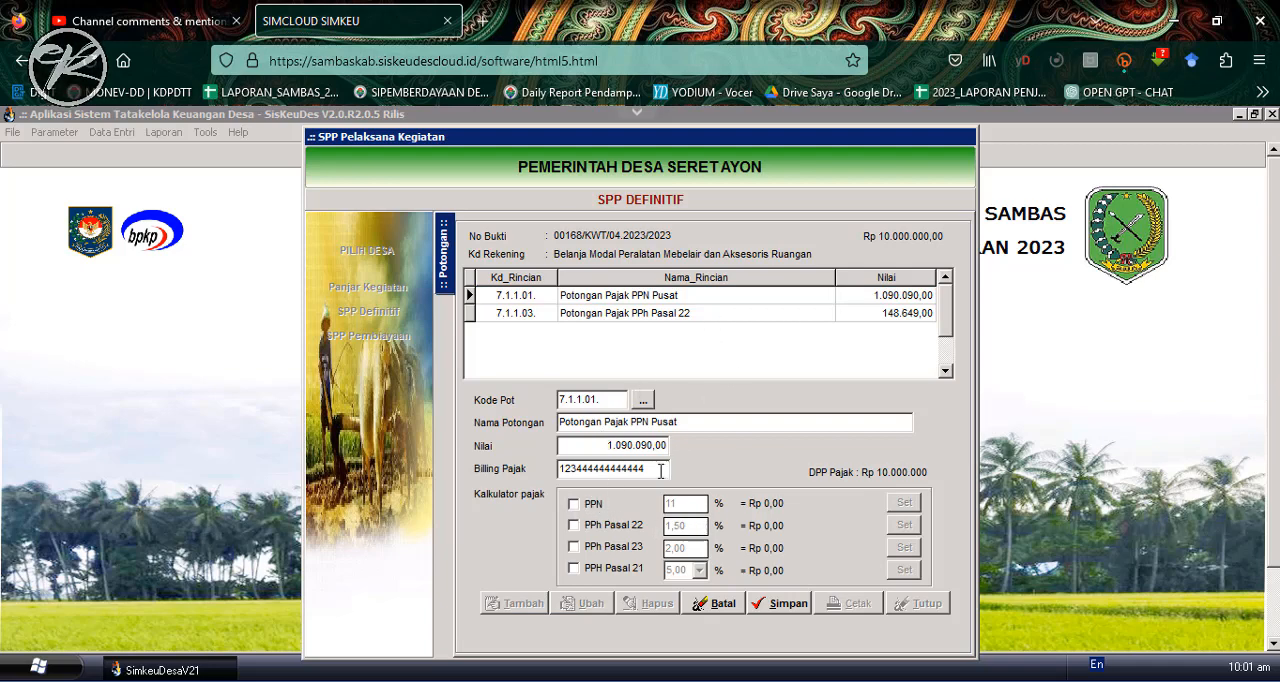
pyautogui.click(574, 505)
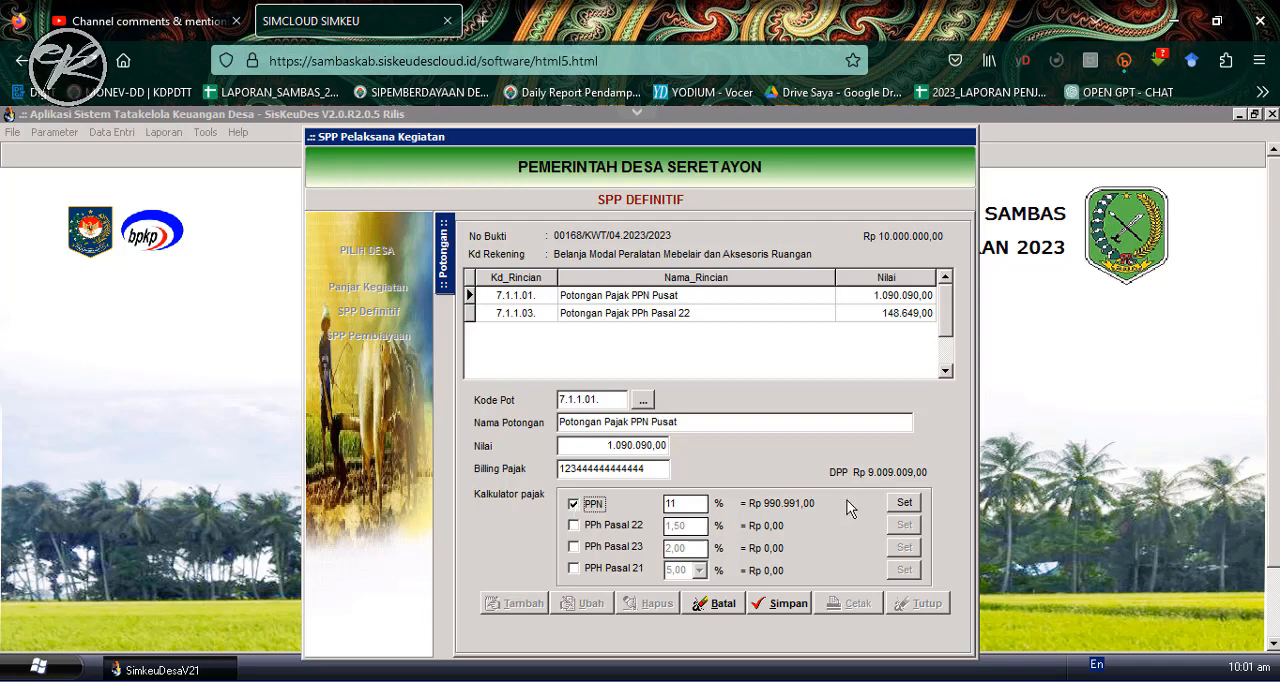
pyautogui.click(905, 504)
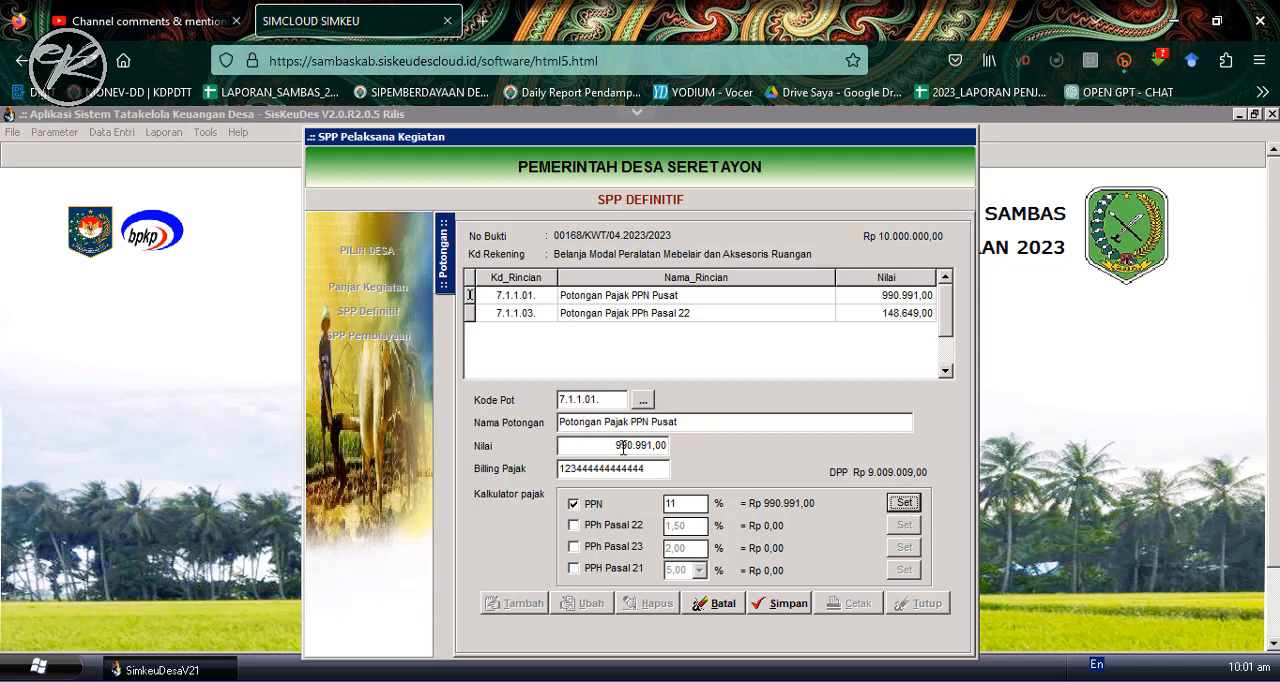
pyautogui.click(782, 604)
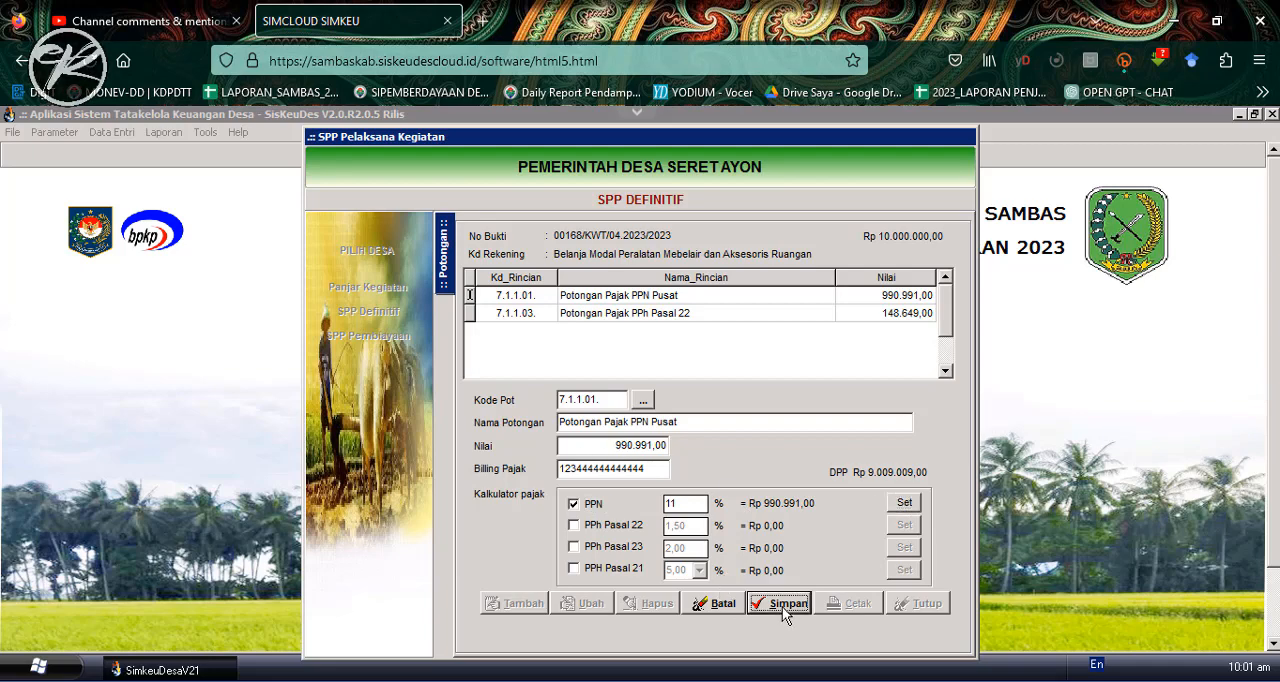
# - Recalculate the Potongan Pajak PPh Pasal 22 deduction at 1,50% to a Nilai of 135.135,00 and save it
pyautogui.click(674, 313)
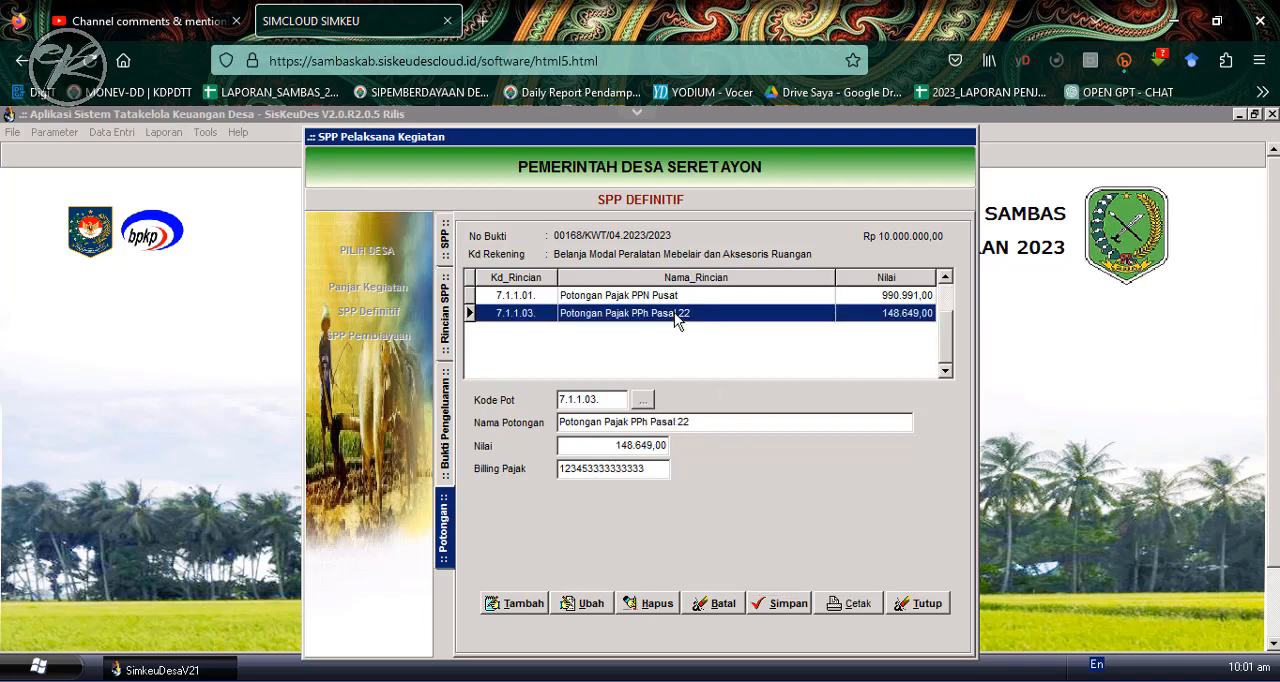
pyautogui.click(590, 605)
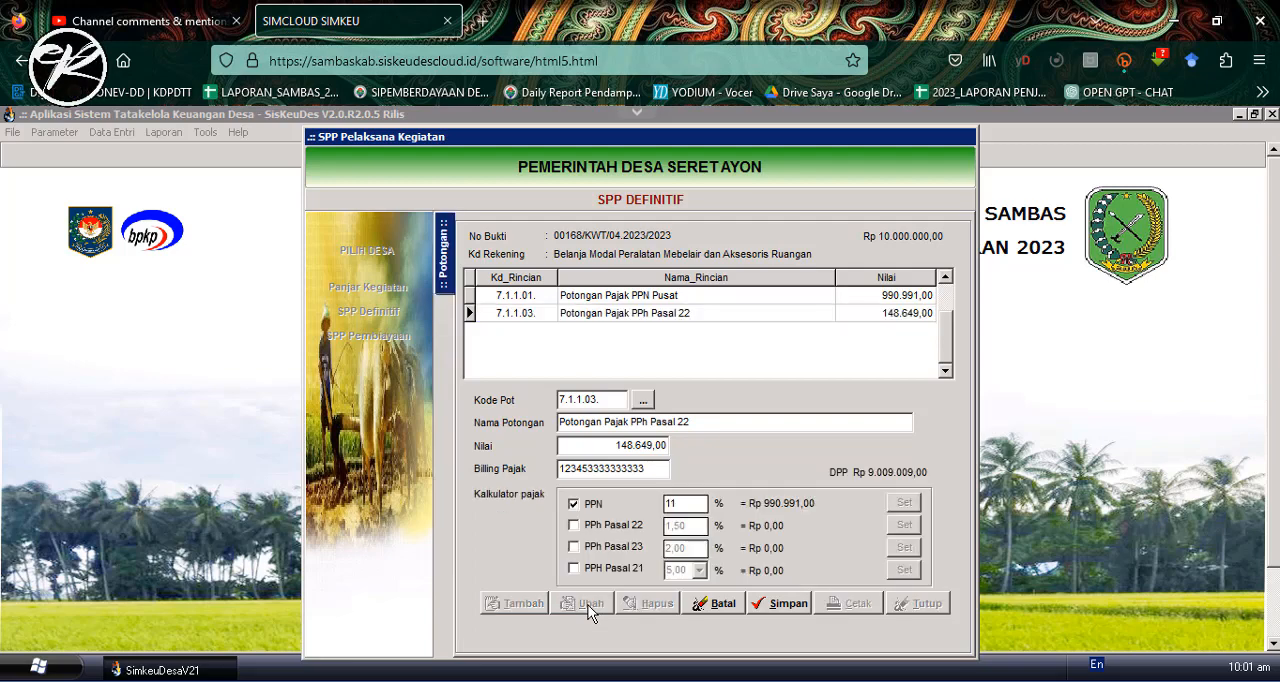
pyautogui.click(574, 505)
pyautogui.click(574, 525)
pyautogui.click(905, 525)
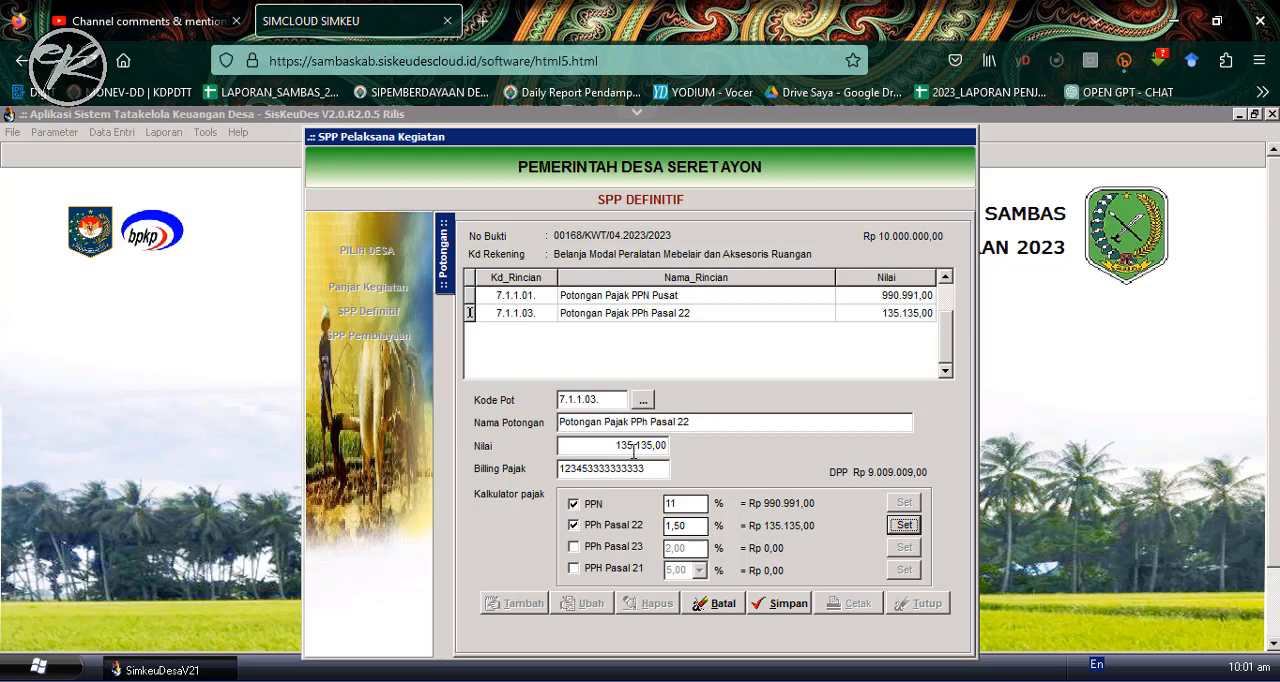
pyautogui.click(782, 604)
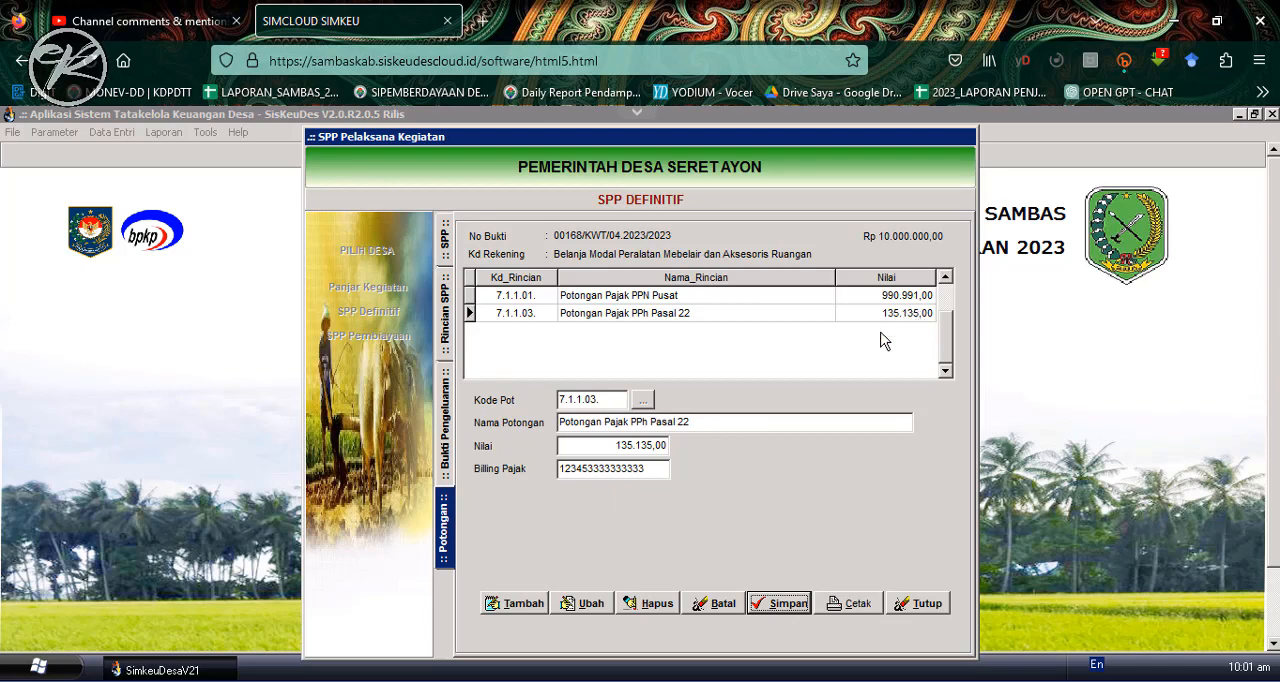
# - Close the SPP Kegiatan form, then open Pencairan SPP under Penatausahaan for Pemerintah Desa Seret Ayon
pyautogui.click(446, 438)
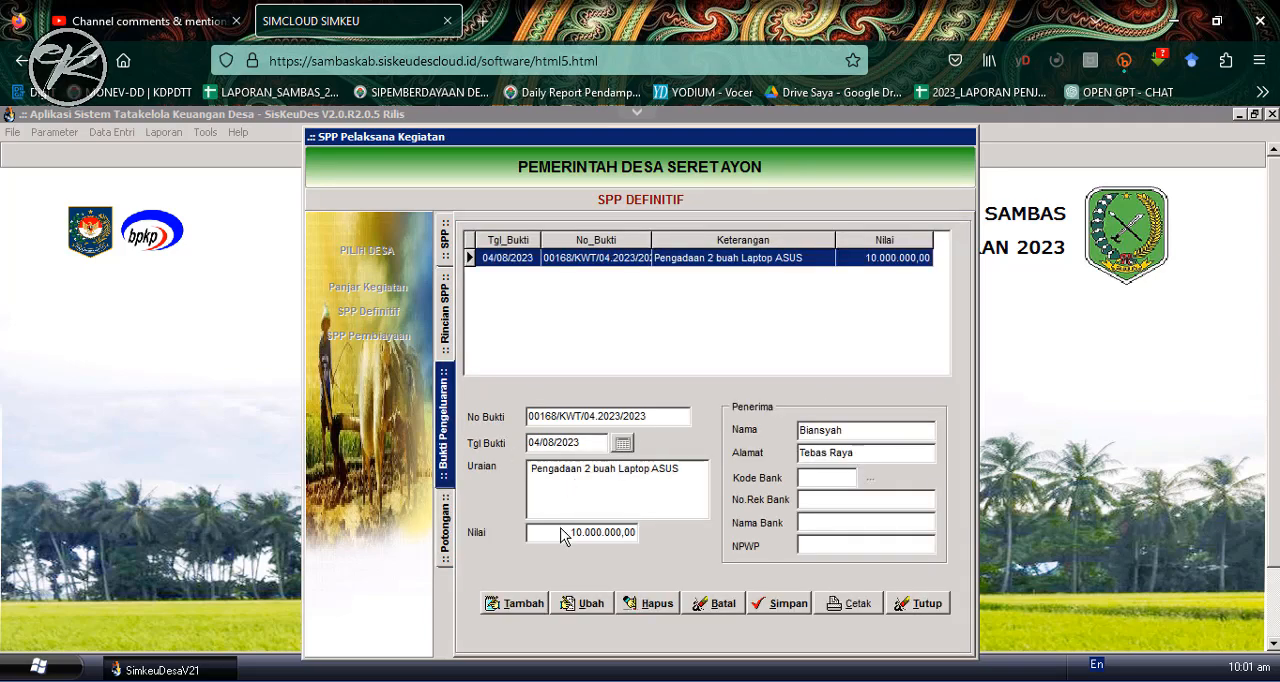
pyautogui.click(921, 603)
pyautogui.click(112, 132)
pyautogui.moveTo(150, 205)
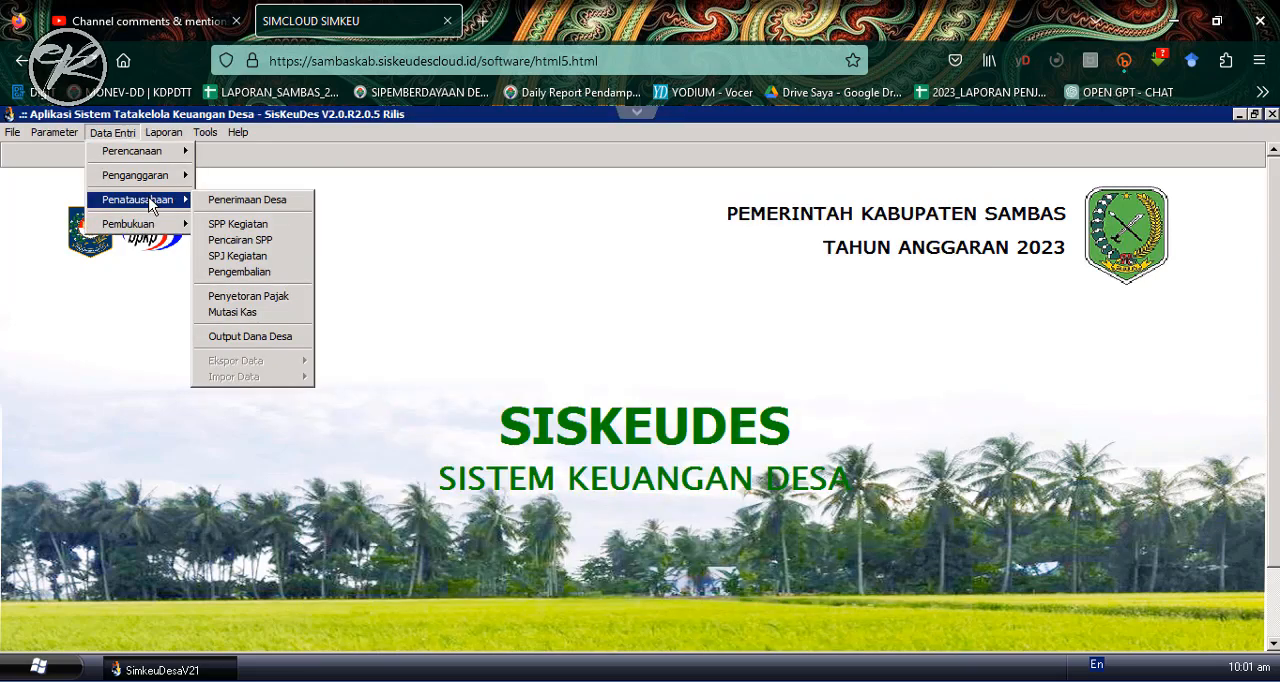
pyautogui.click(250, 240)
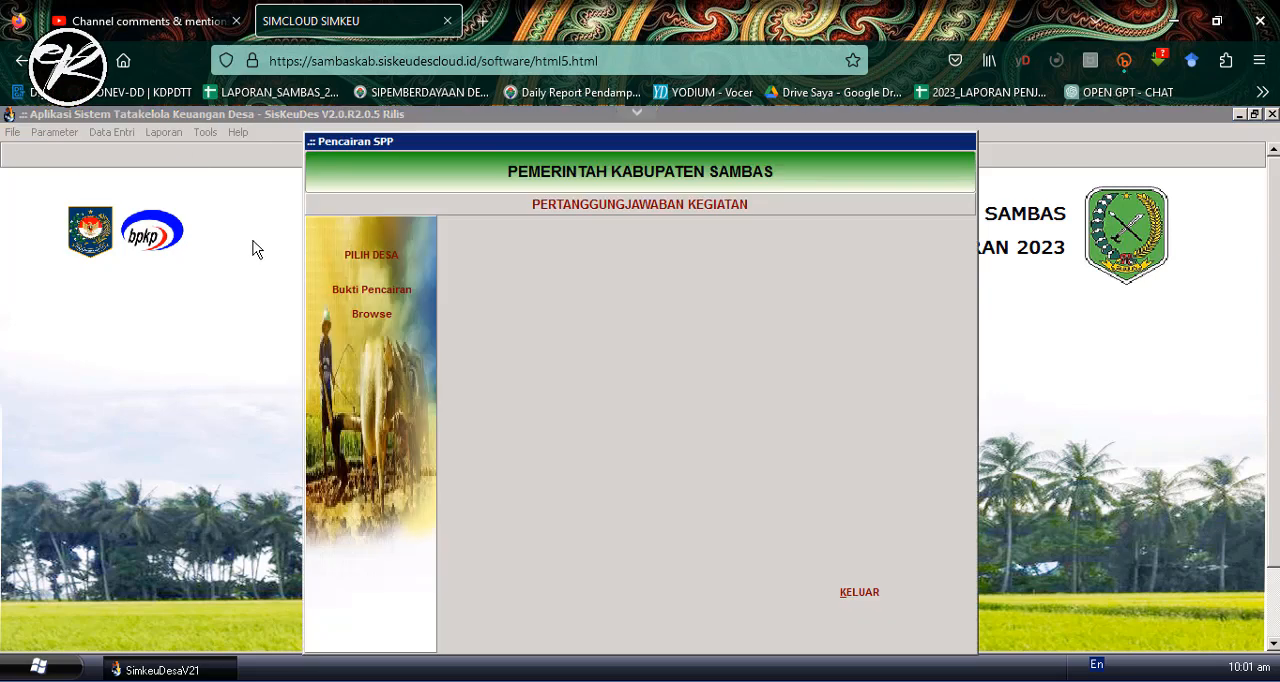
pyautogui.click(390, 262)
pyautogui.doubleClick(620, 313)
pyautogui.moveTo(948, 278); pyautogui.dragTo(956, 538)
pyautogui.doubleClick(733, 548)
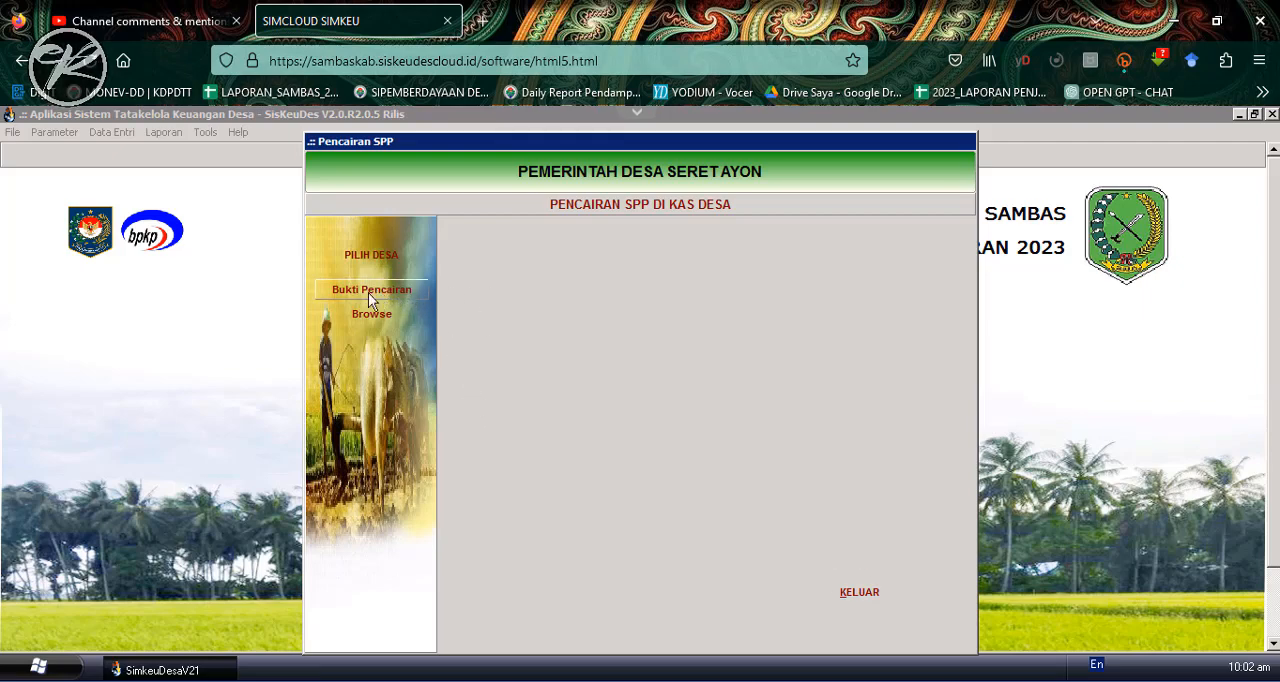
# - Add a new Bukti Pencairan for the undisbursed "SPP Defenitif Pengadaan Laptop" with Tgl Bayar 04/08/2023
pyautogui.click(402, 291)
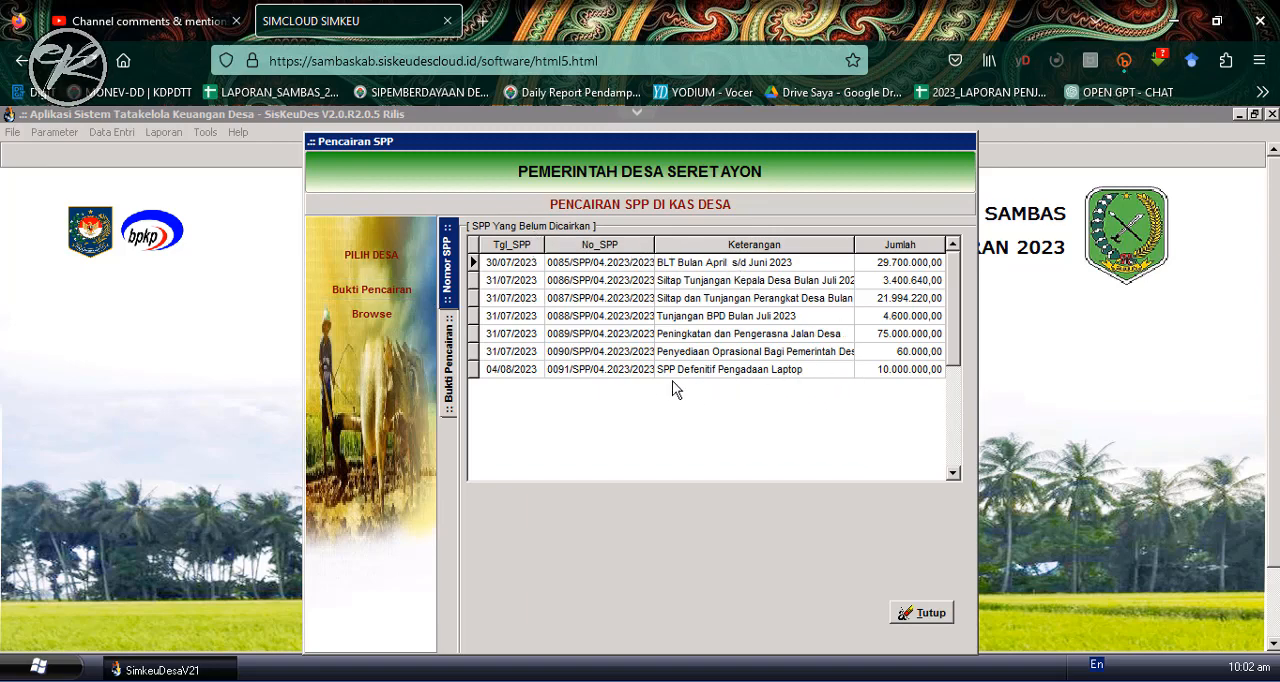
pyautogui.click(712, 370)
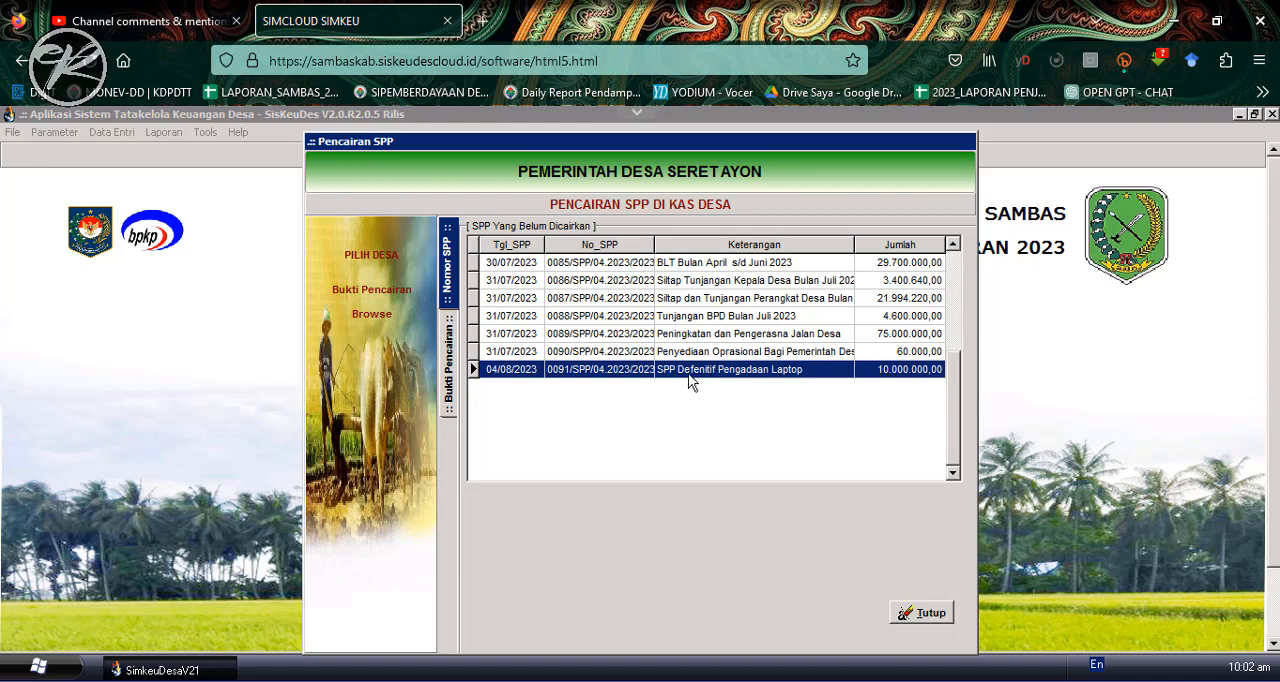
pyautogui.doubleClick(753, 375)
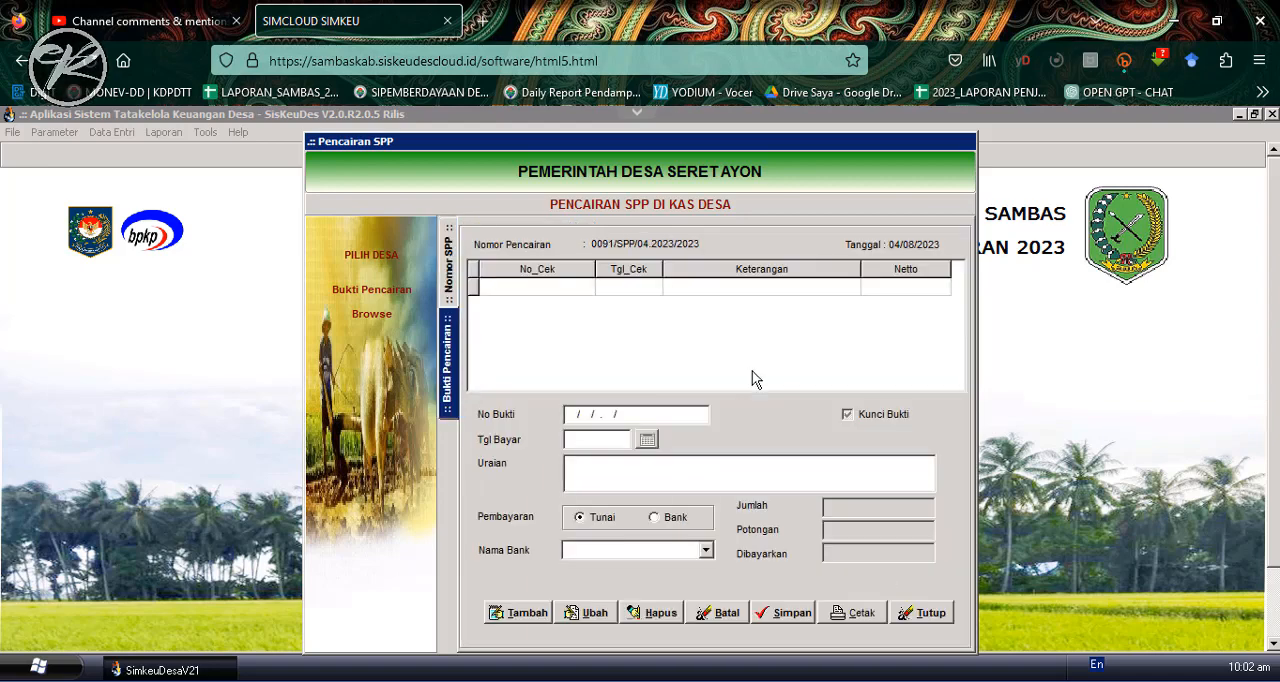
pyautogui.click(524, 613)
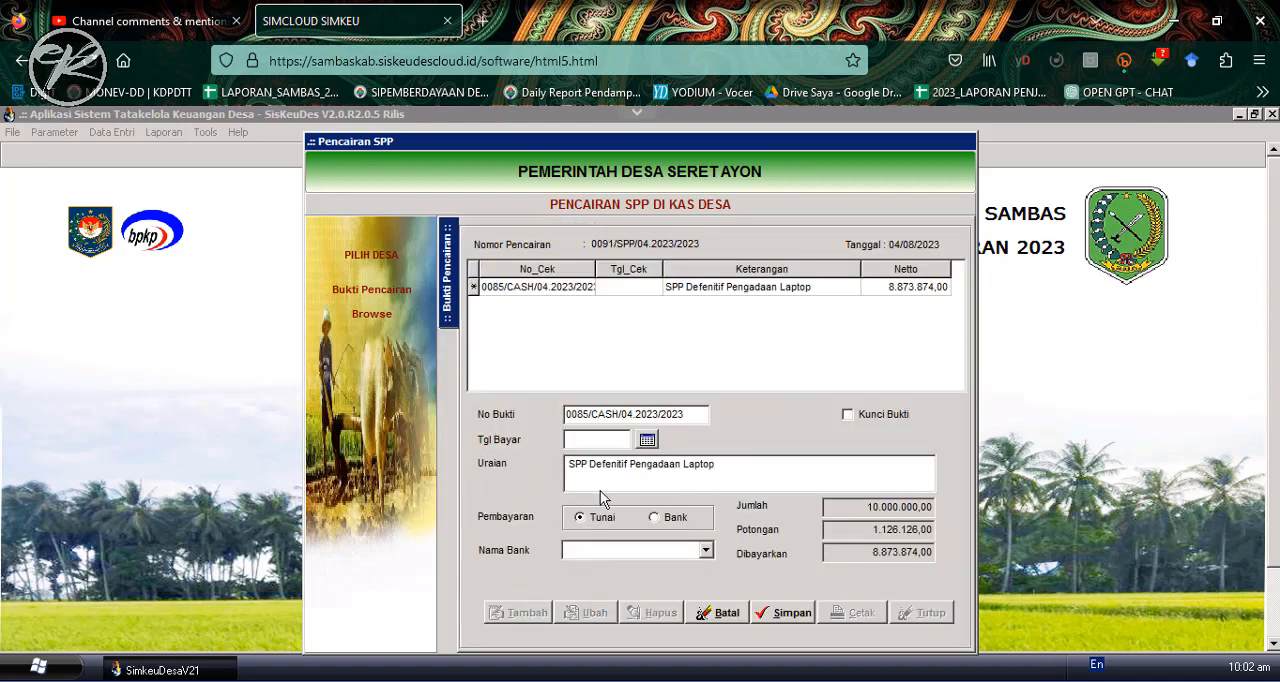
pyautogui.click(646, 440)
pyautogui.click(676, 482)
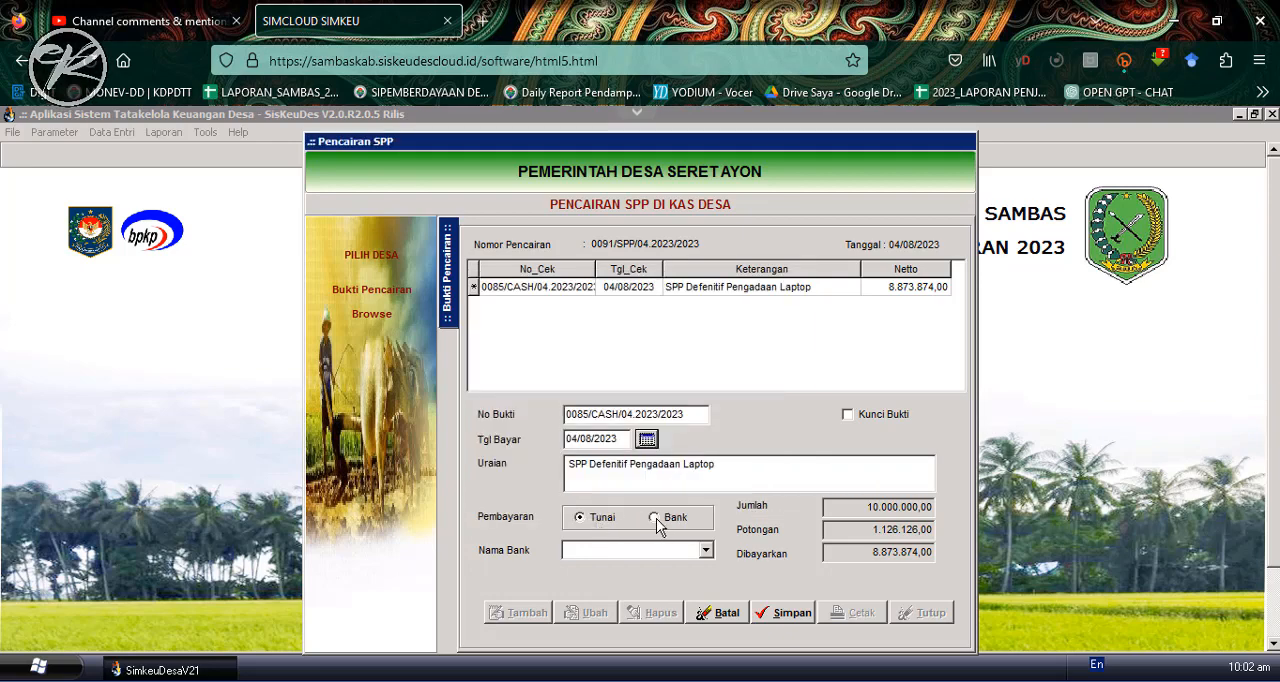
# - Try to save the disbursement proof with Tunai as the Pembayaran method
pyautogui.click(655, 518)
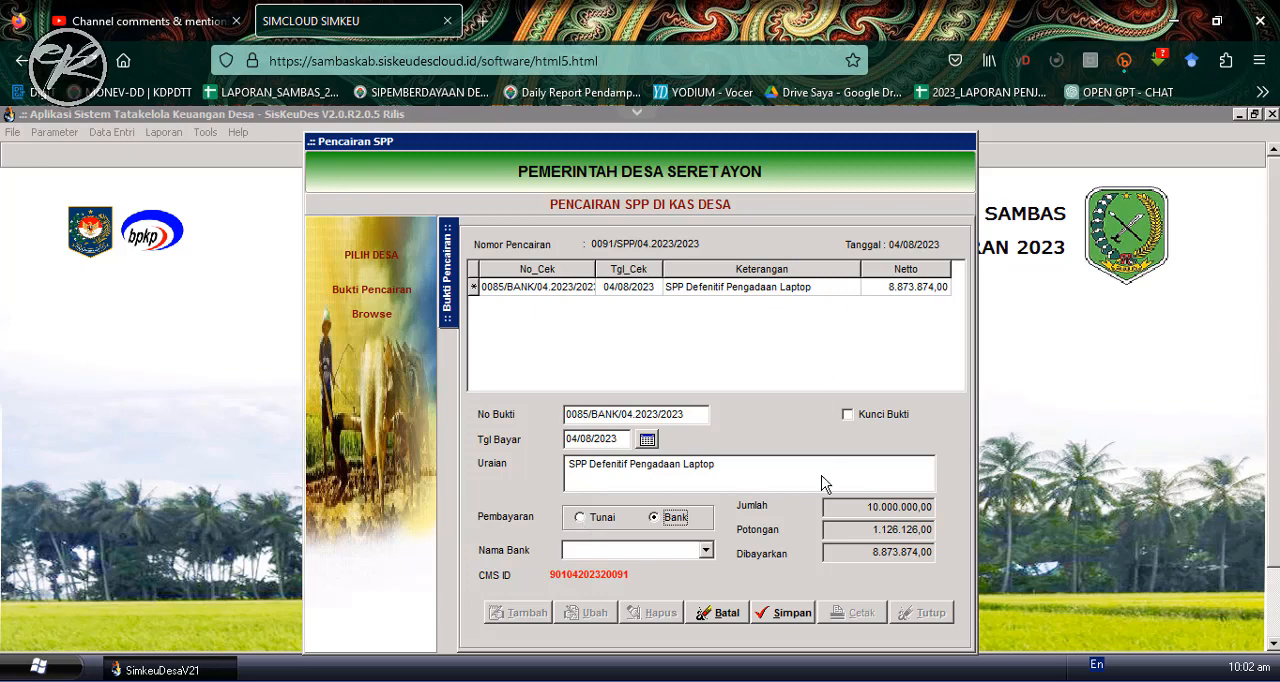
pyautogui.click(590, 522)
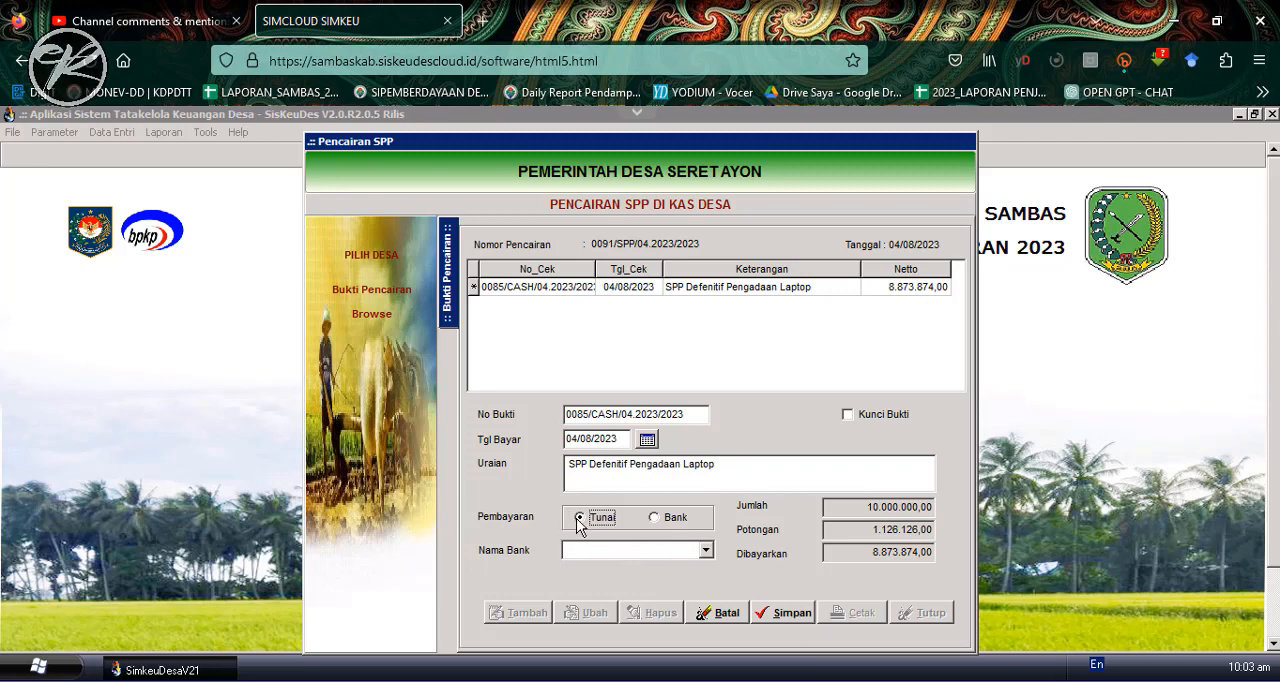
pyautogui.click(786, 614)
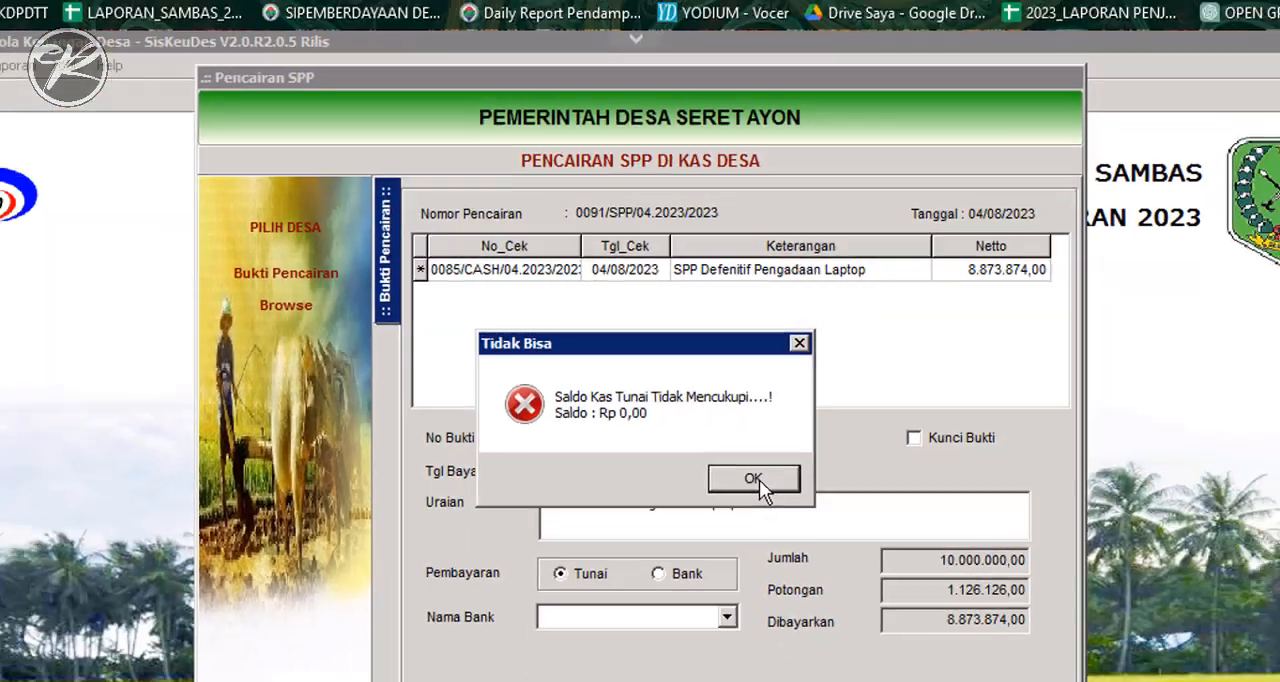
pyautogui.click(814, 552)
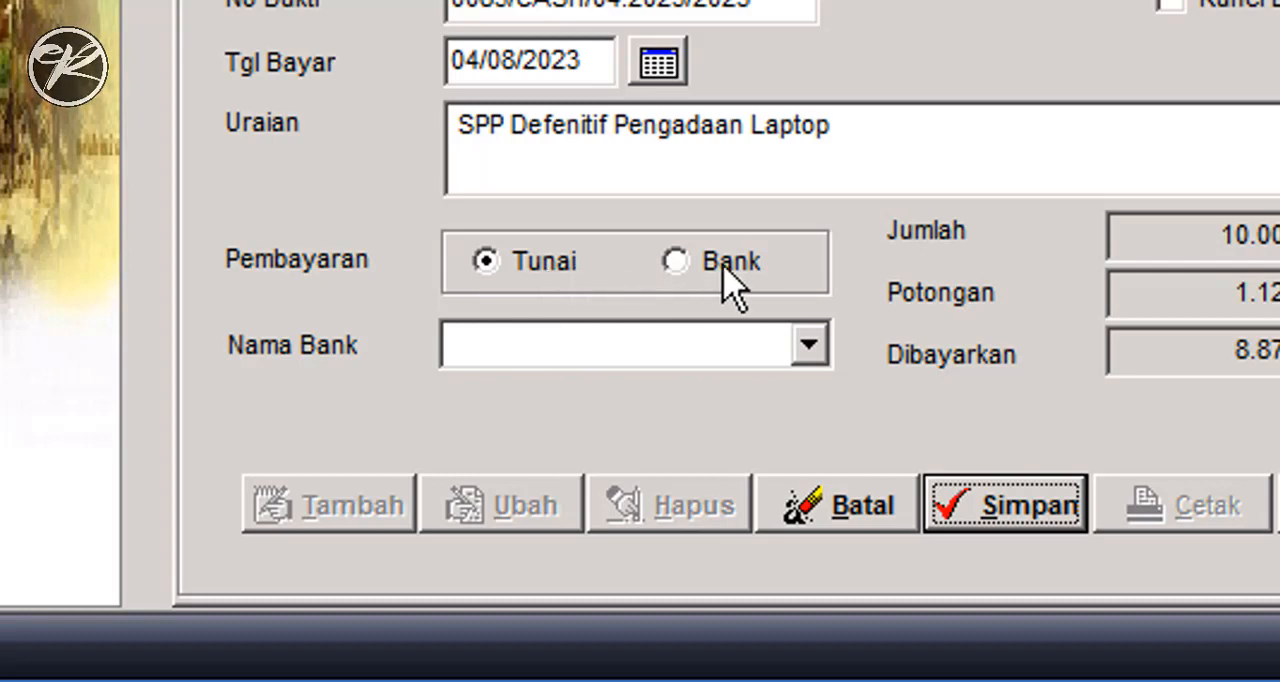
# - Set Pembayaran to Bank with BPD KALBAR as Nama Bank, save the disbursement proof and exit the Pencairan SPP form
pyautogui.click(678, 262)
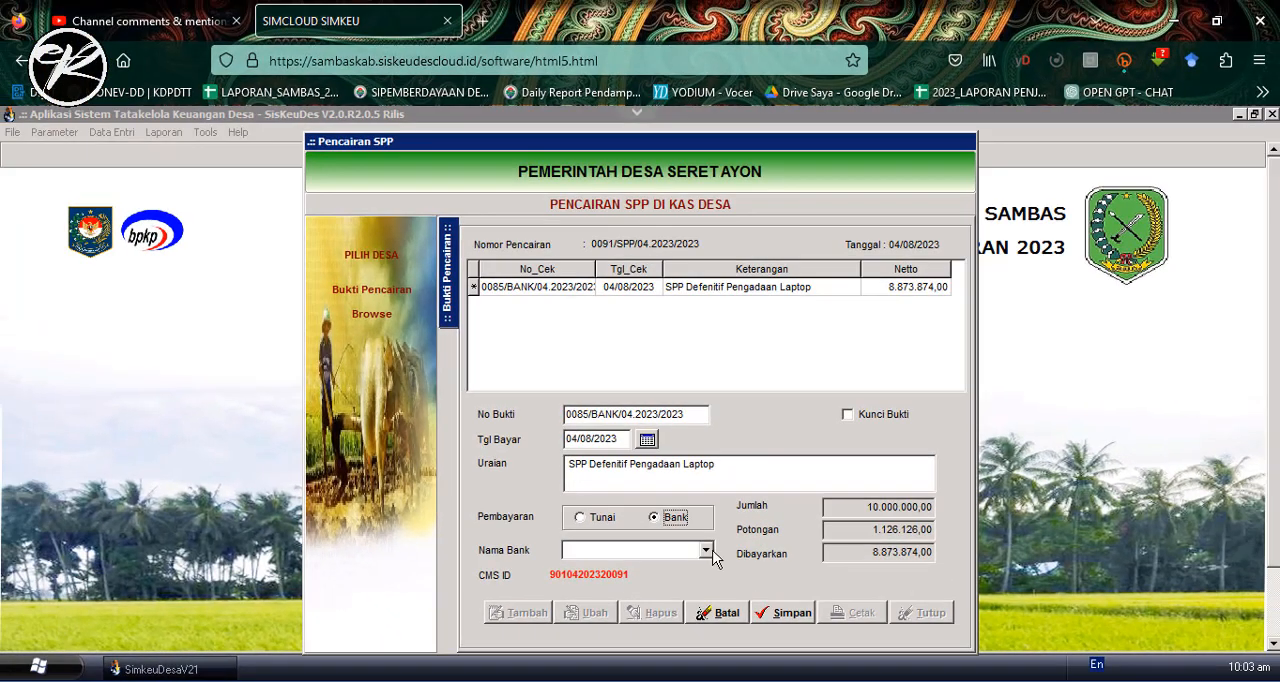
pyautogui.click(712, 540)
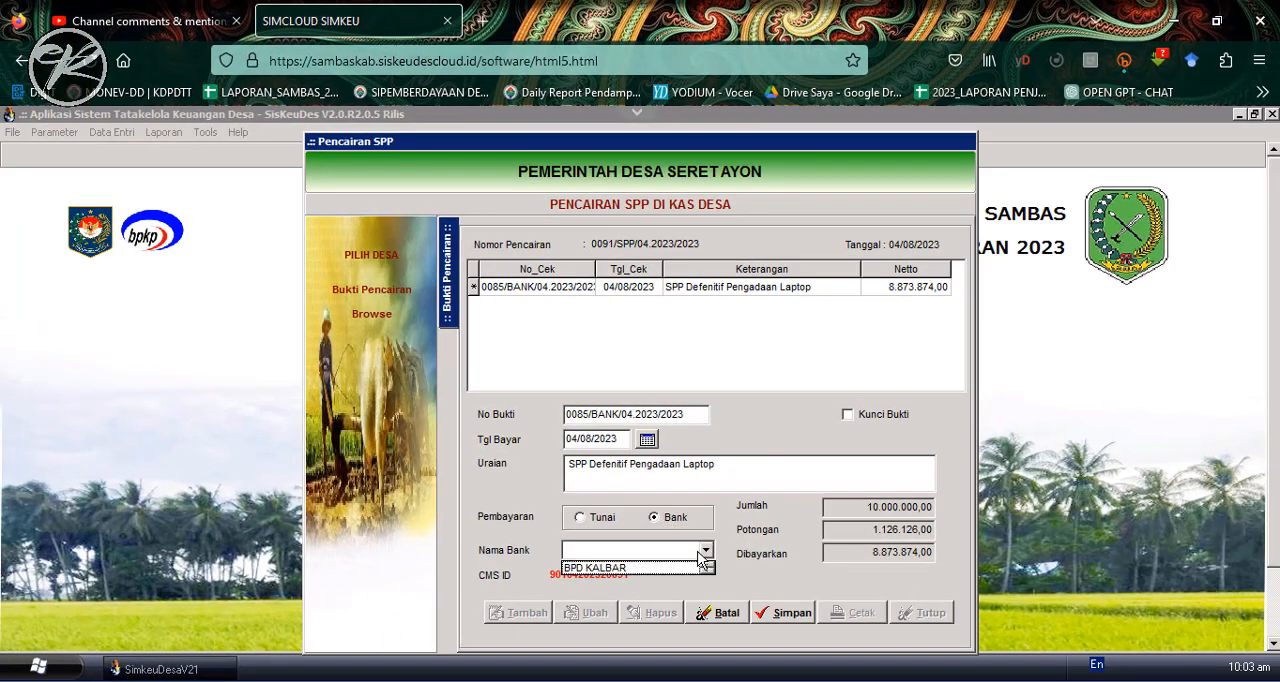
pyautogui.click(648, 558)
pyautogui.click(796, 614)
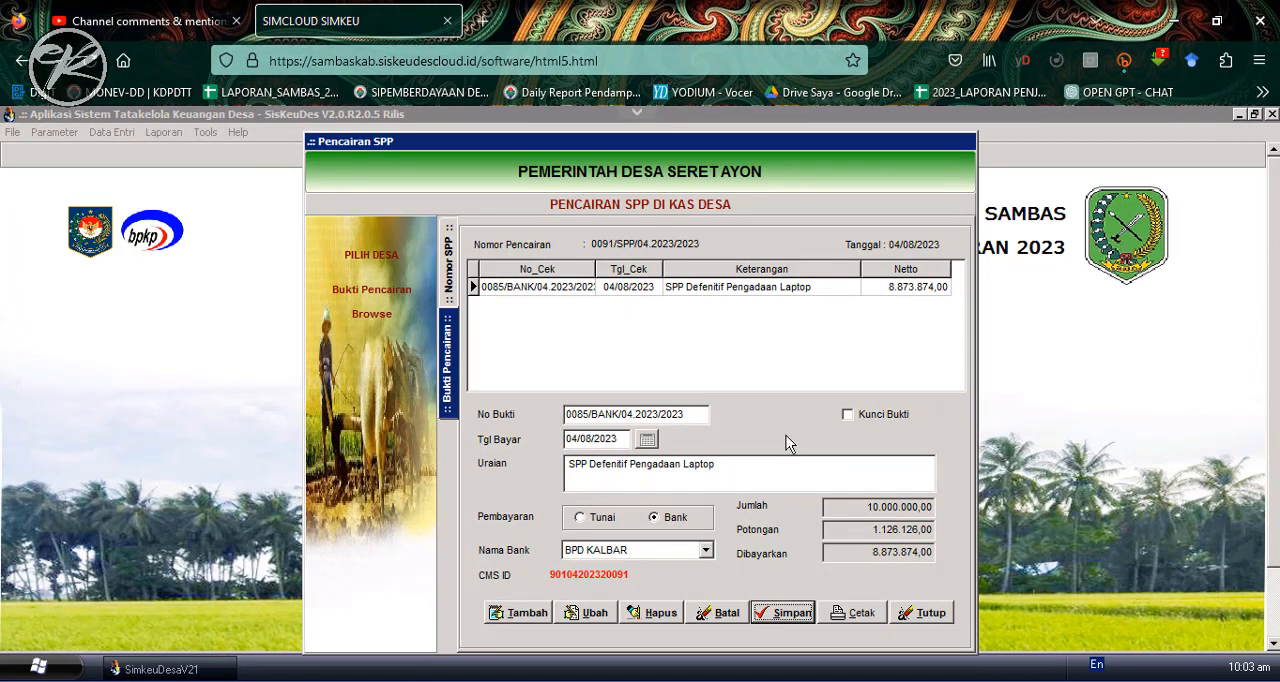
pyautogui.click(925, 614)
pyautogui.click(859, 592)
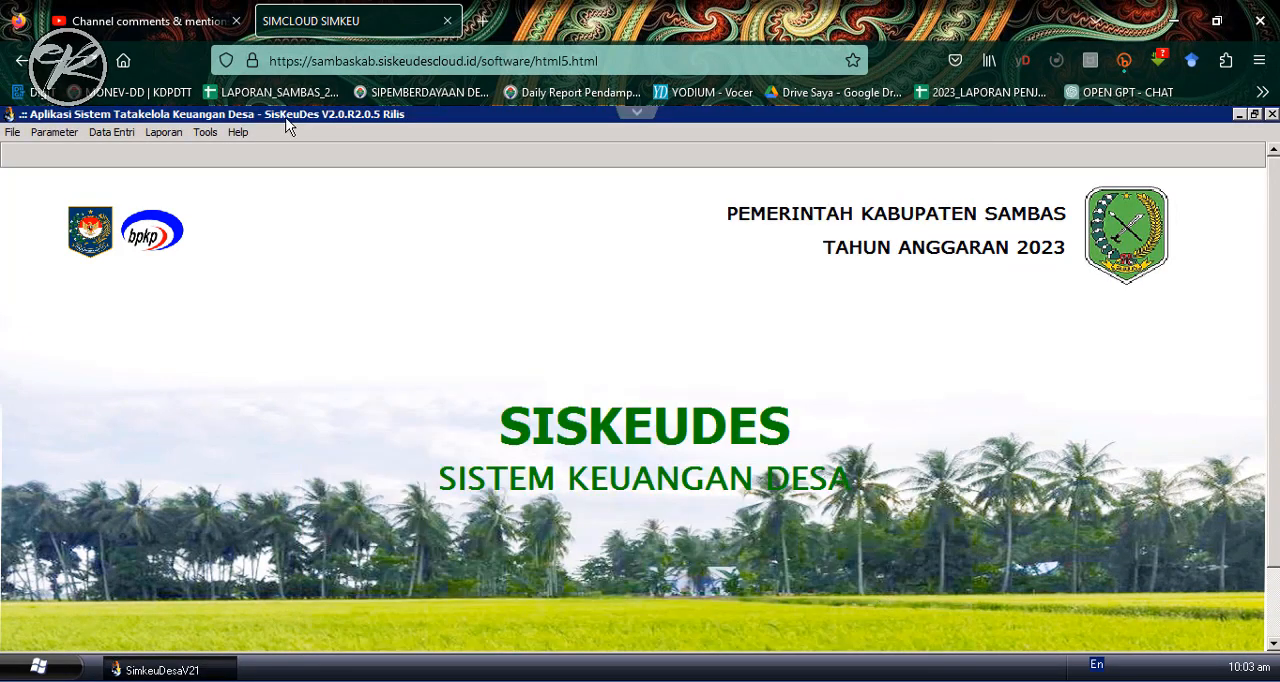
# - Generate the Pertanggungjawaban report "Laporan Realisasi Anggaran Desa per Kegiatan" for Kecamatan Tebas, Pemerintah Desa Seret Ayon
pyautogui.click(159, 133)
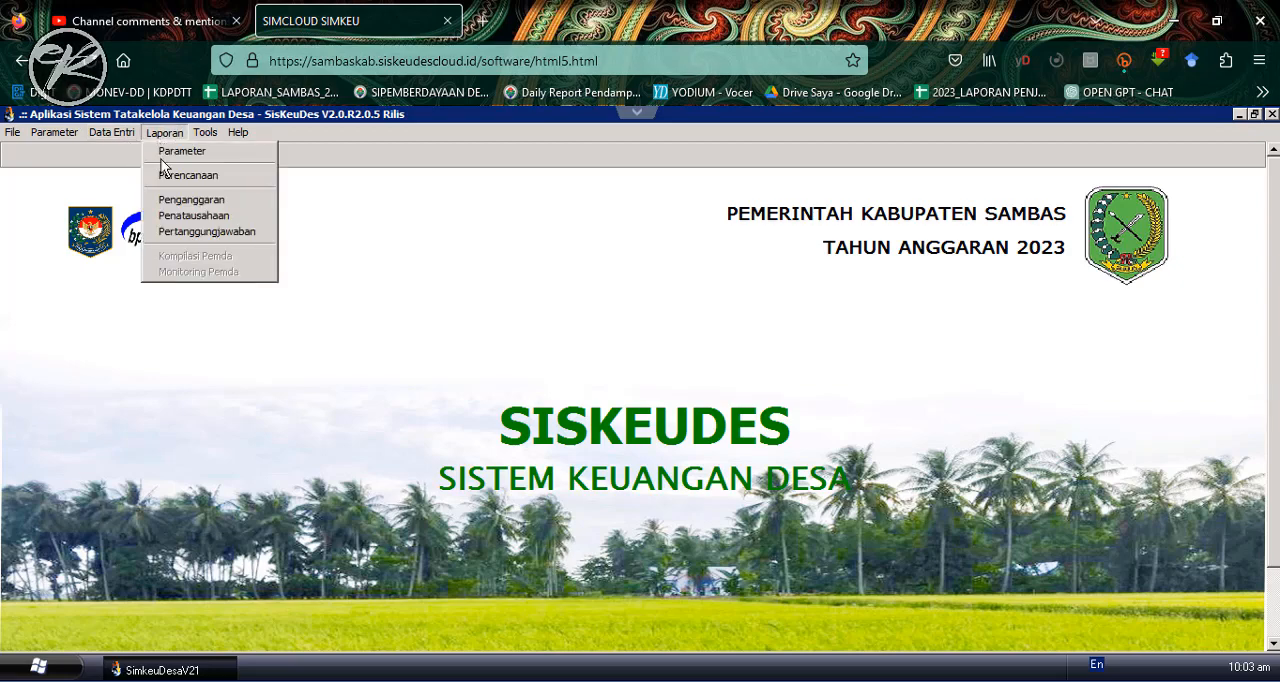
pyautogui.click(206, 232)
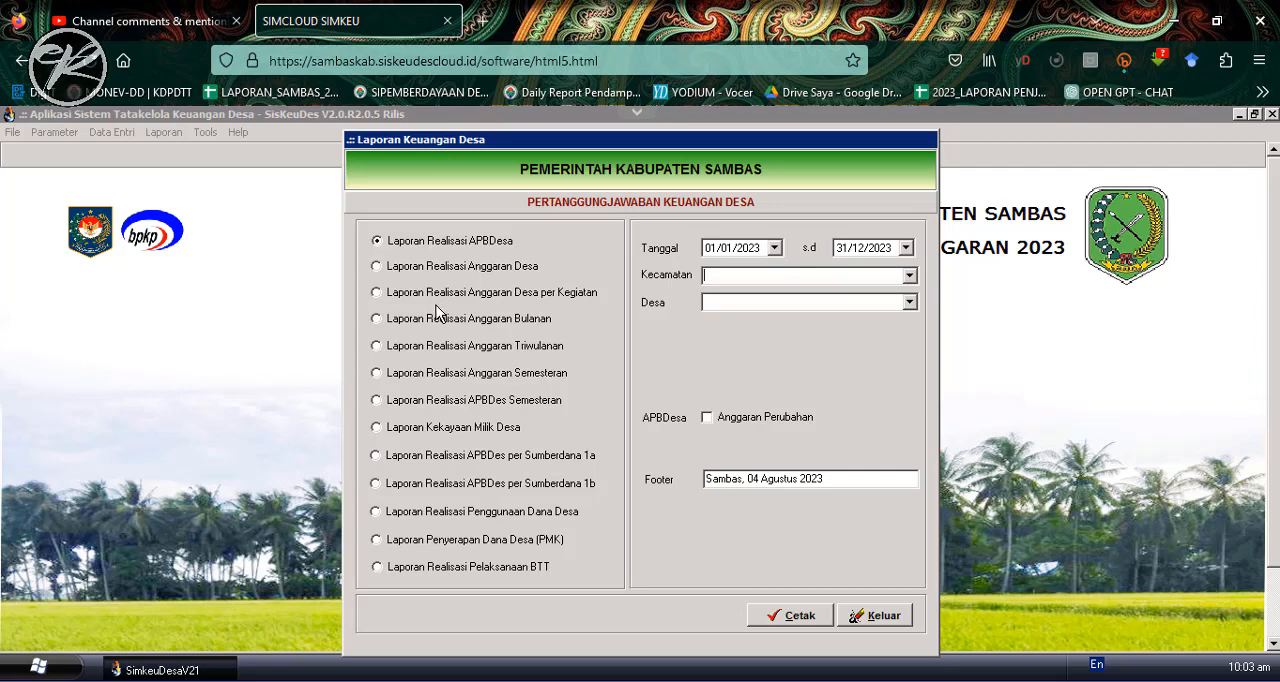
pyautogui.click(472, 292)
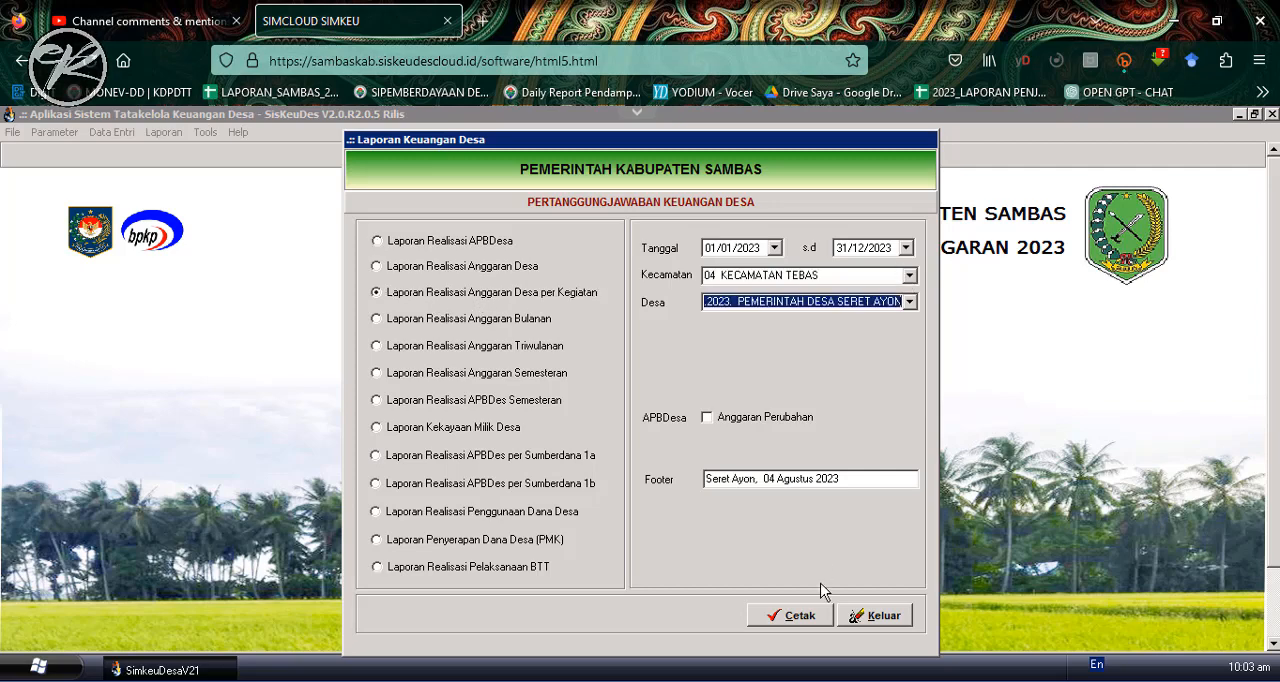
pyautogui.click(791, 617)
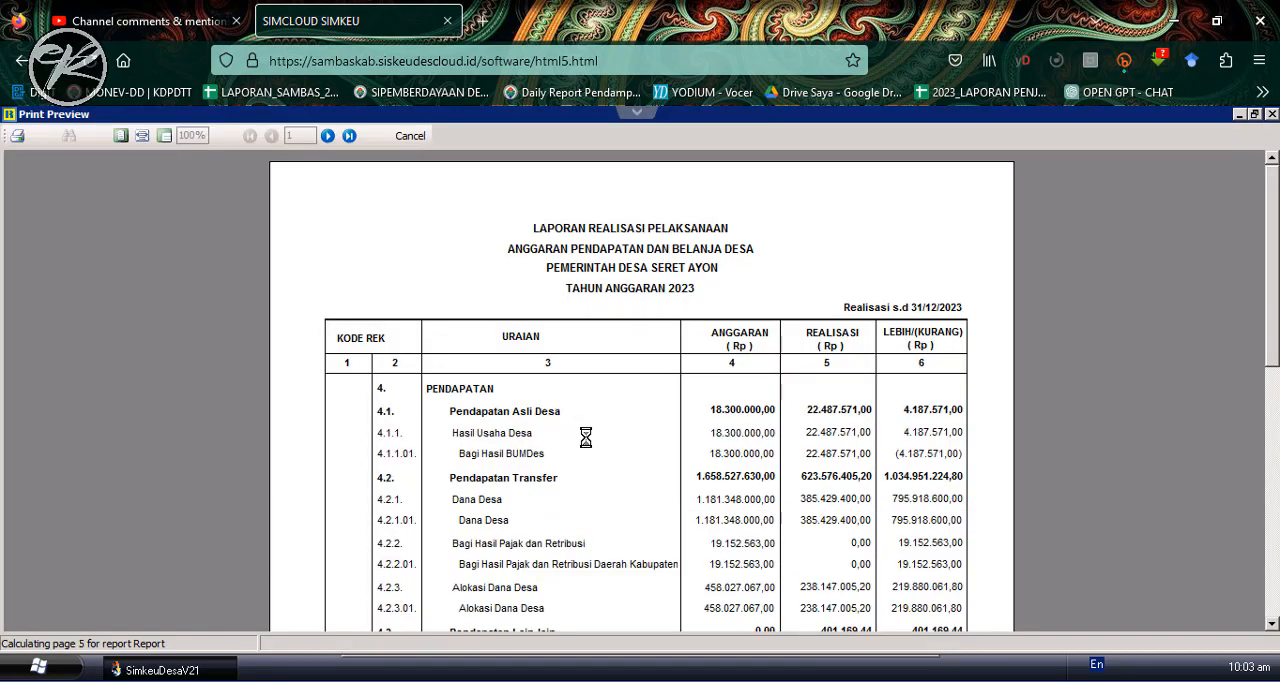
# - Check the 5.3.2.04. capital spending realisation on page 3 of the report, close the preview and switch to the YouTube Studio comments
pyautogui.scroll(-10, 552, 420)
pyautogui.scroll(-2, 571, 441)
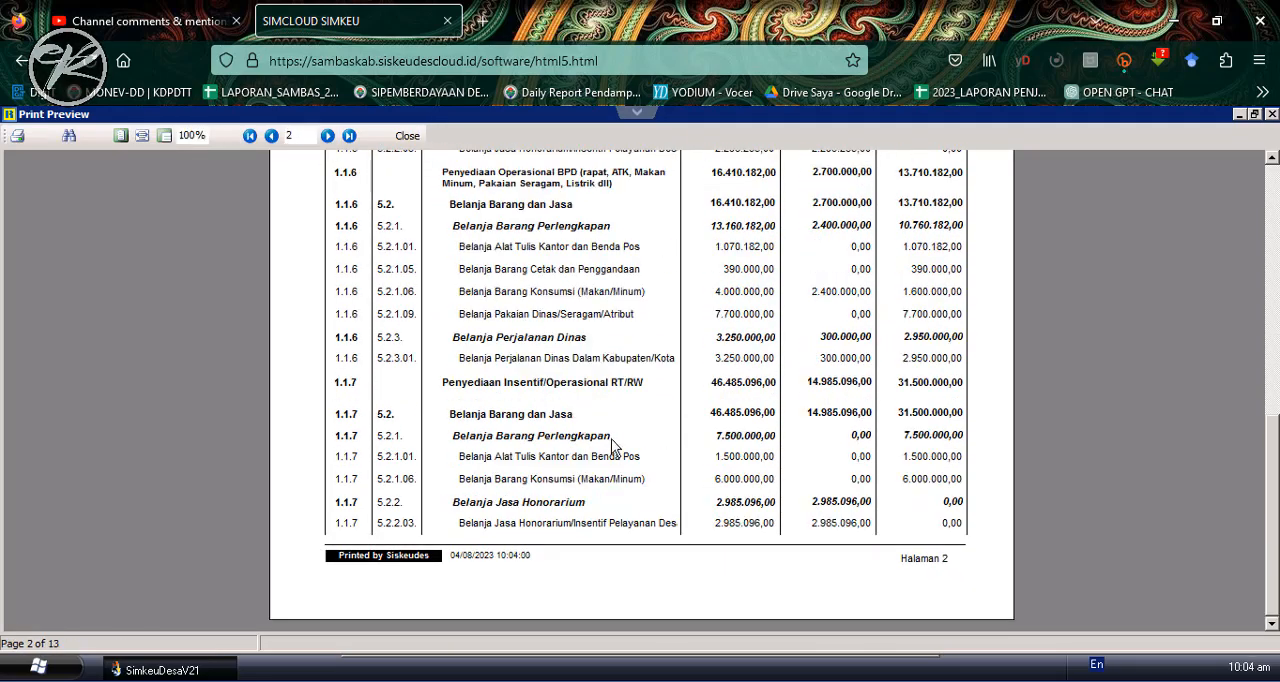
pyautogui.scroll(6, 610, 436)
pyautogui.scroll(-10, 611, 437)
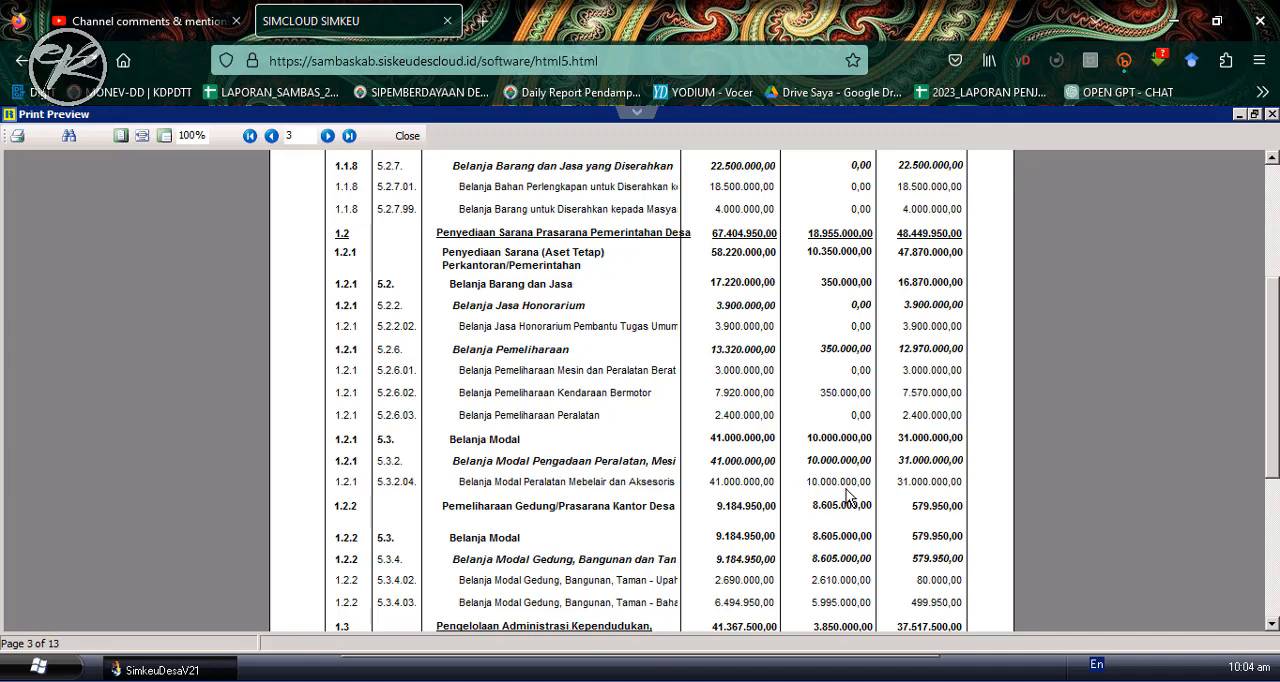
pyautogui.click(409, 137)
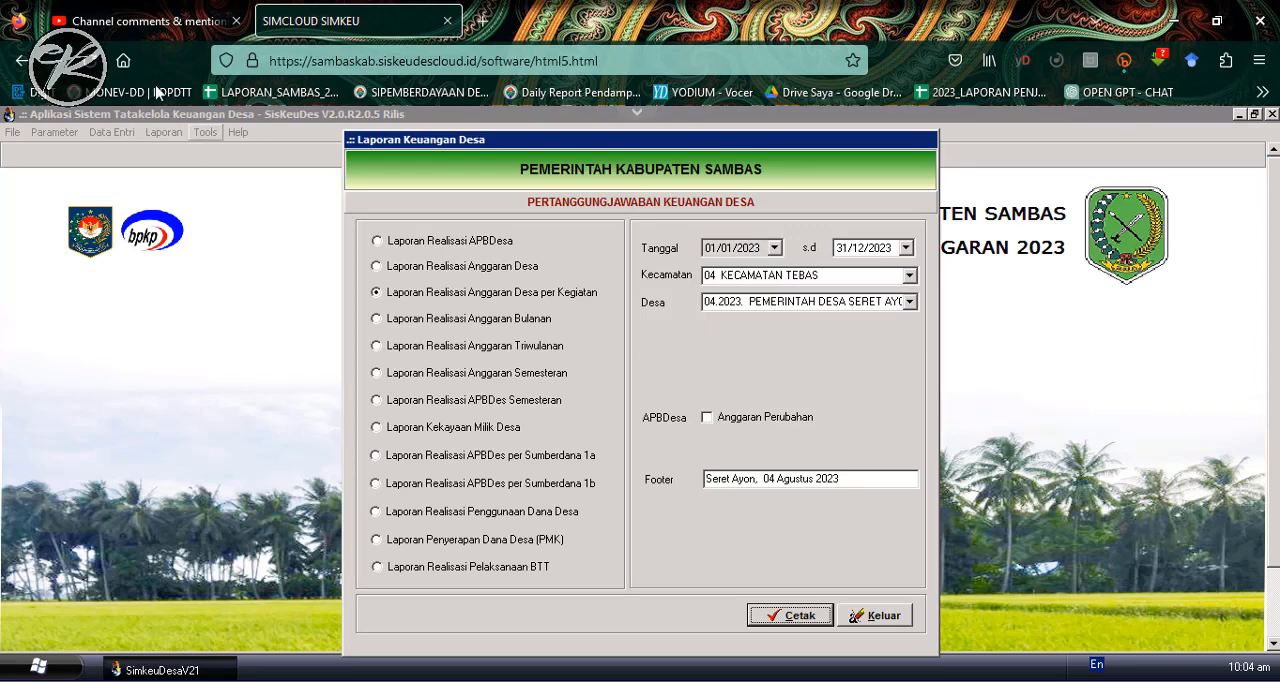
pyautogui.click(150, 21)
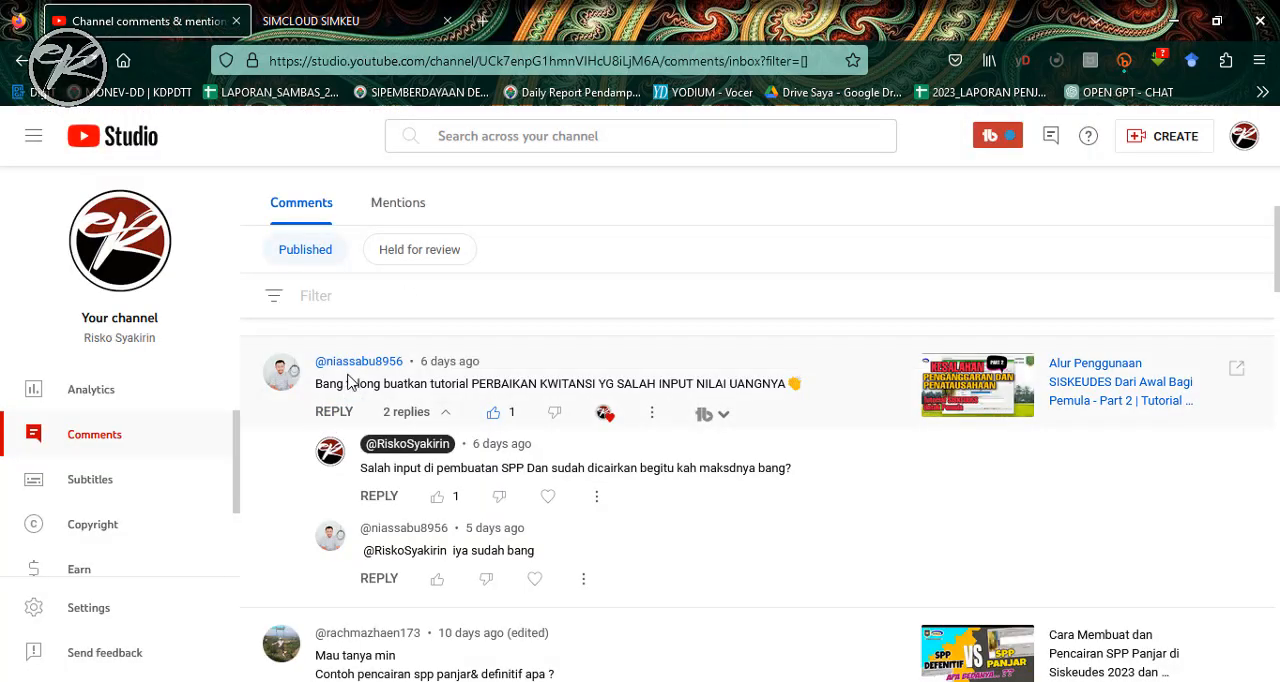